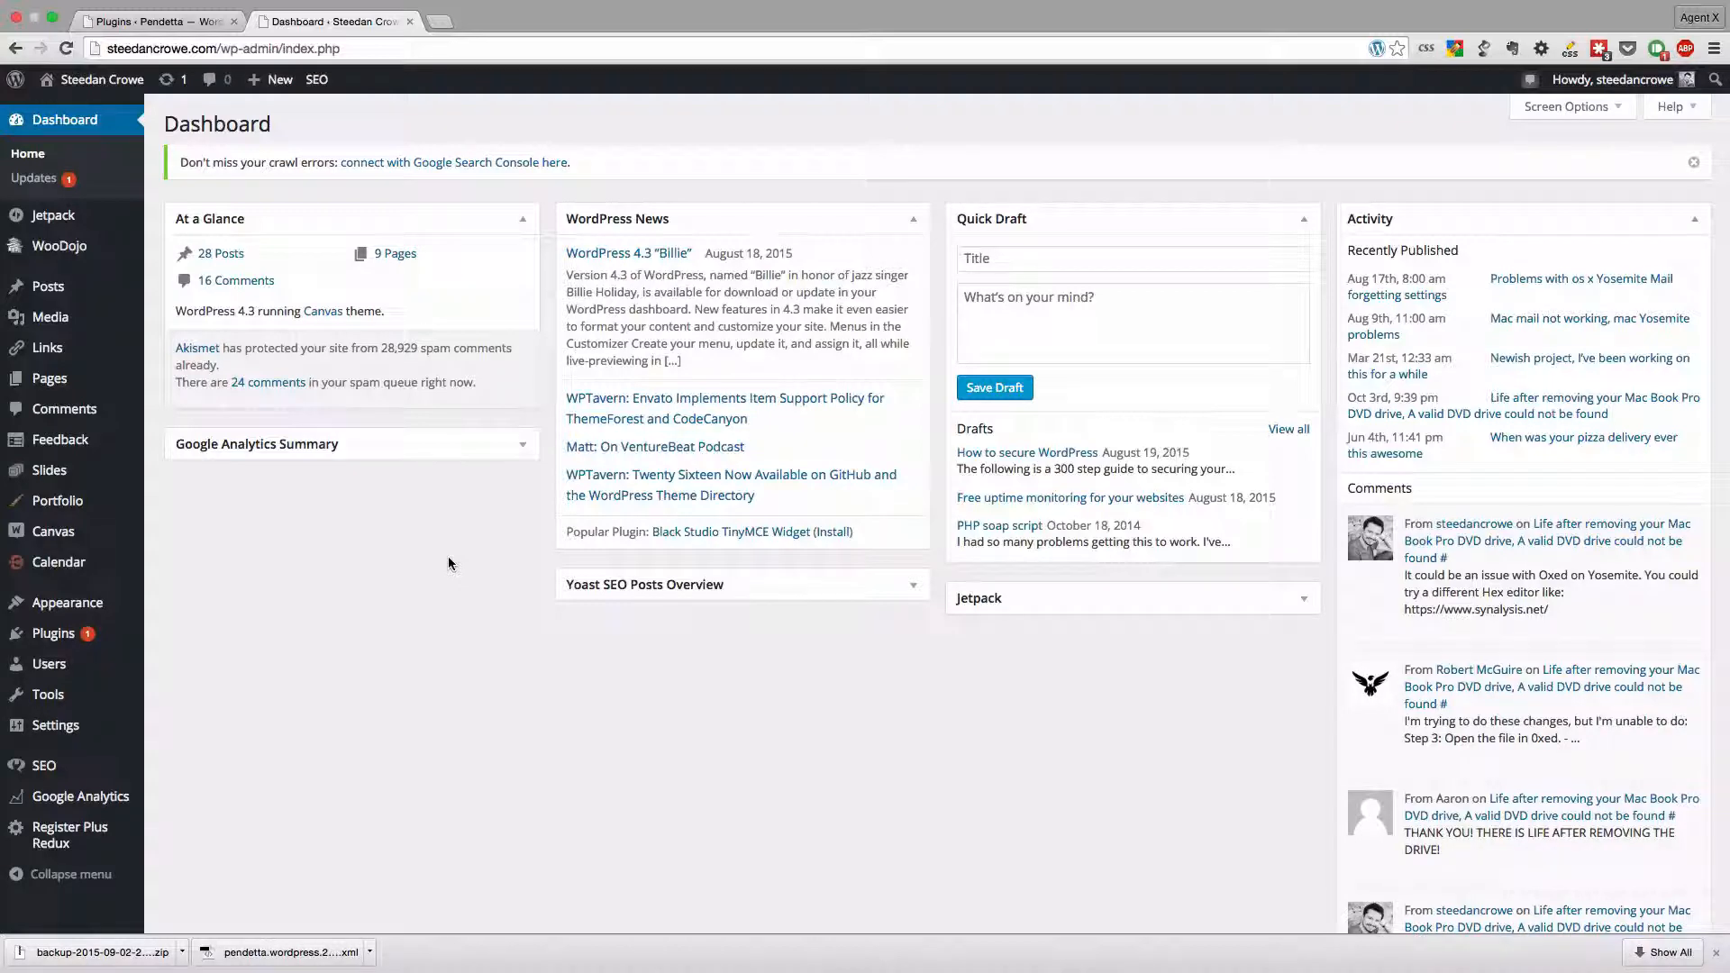
- Open the self-hosted site's content export page and choose Posts as the content to export
mouse_move(123, 700)
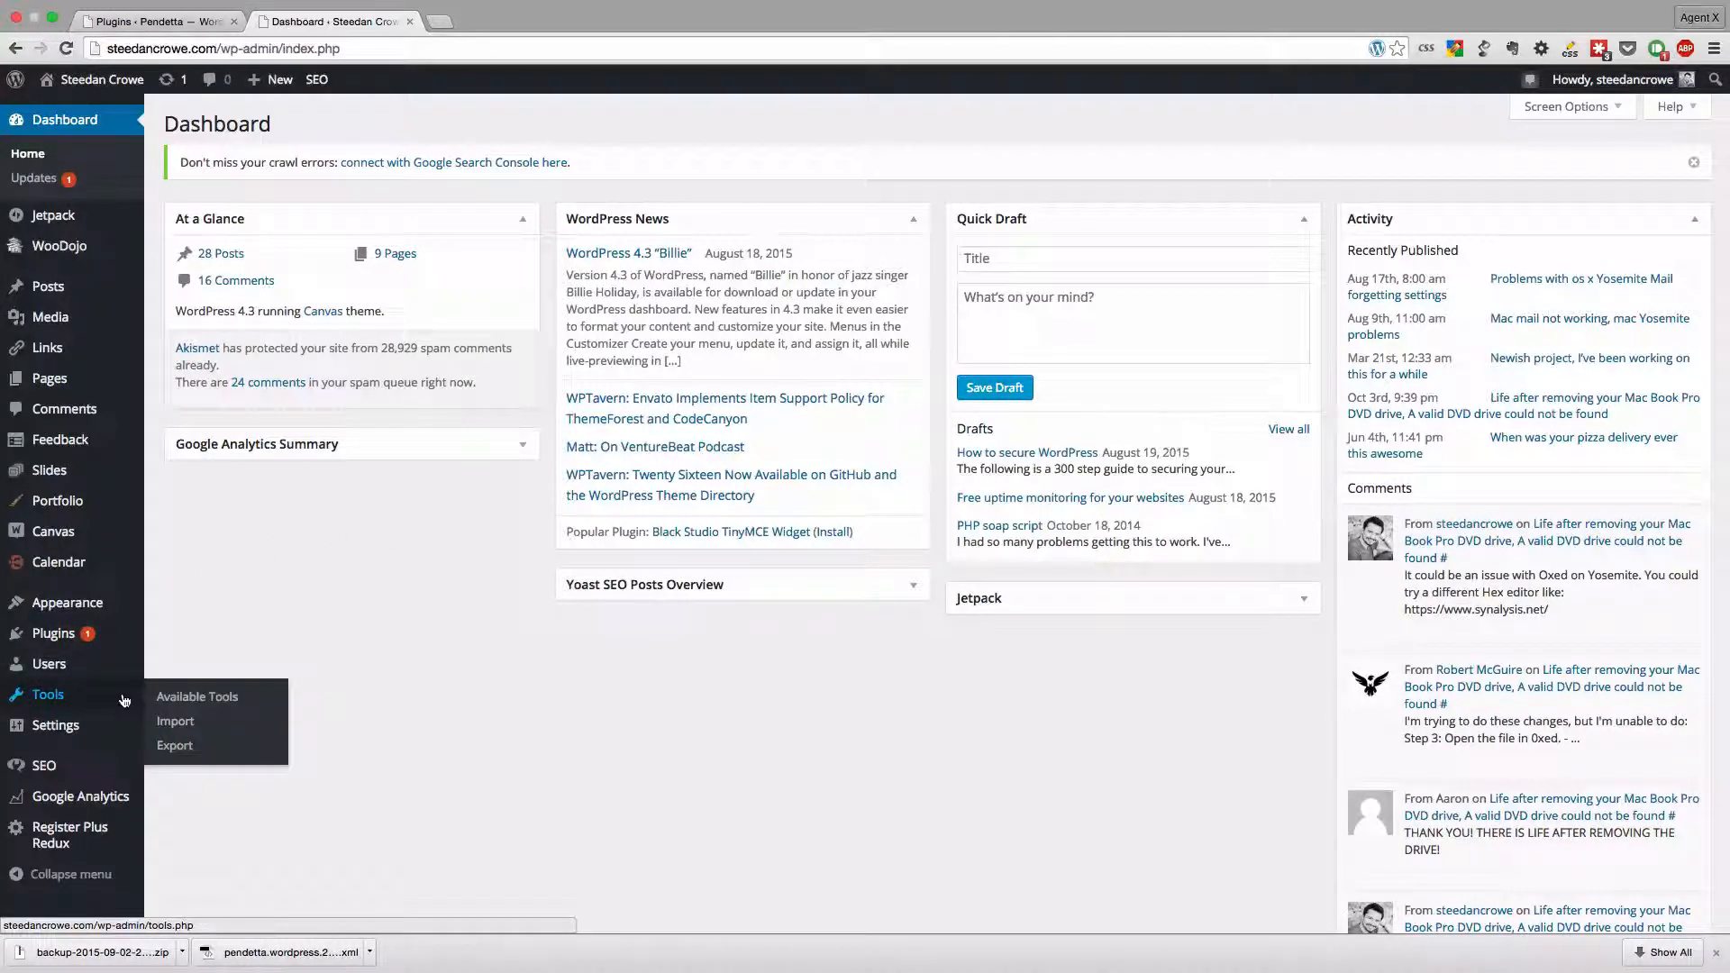
click(176, 746)
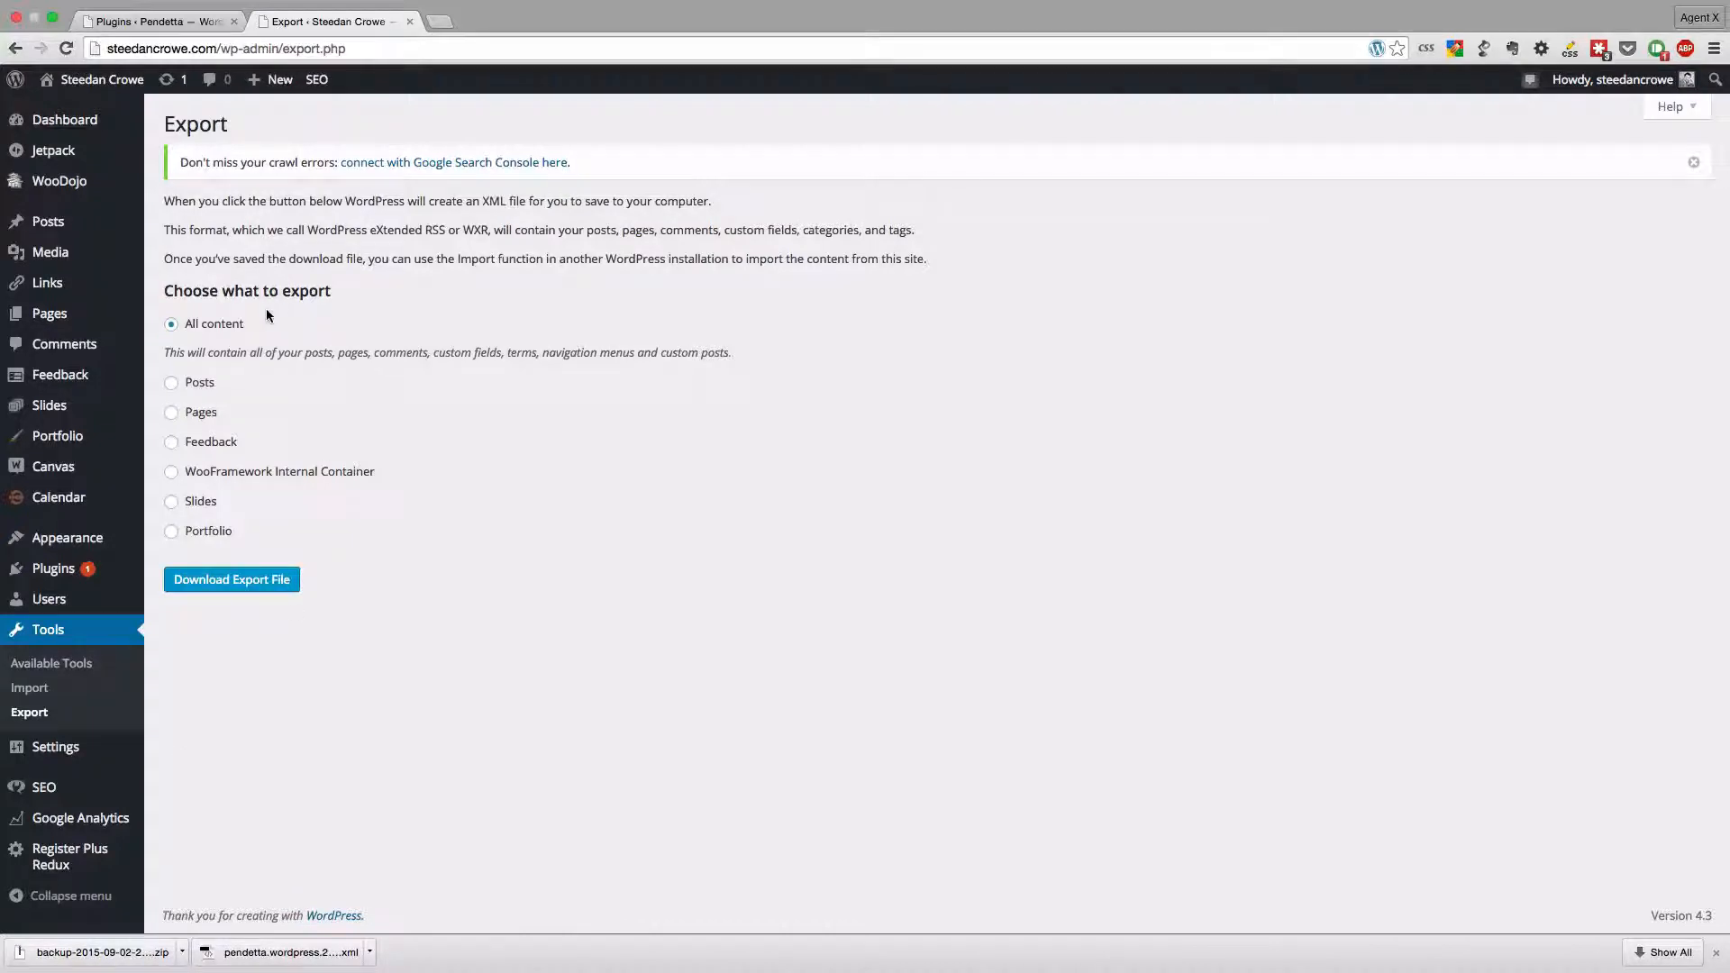
click(189, 389)
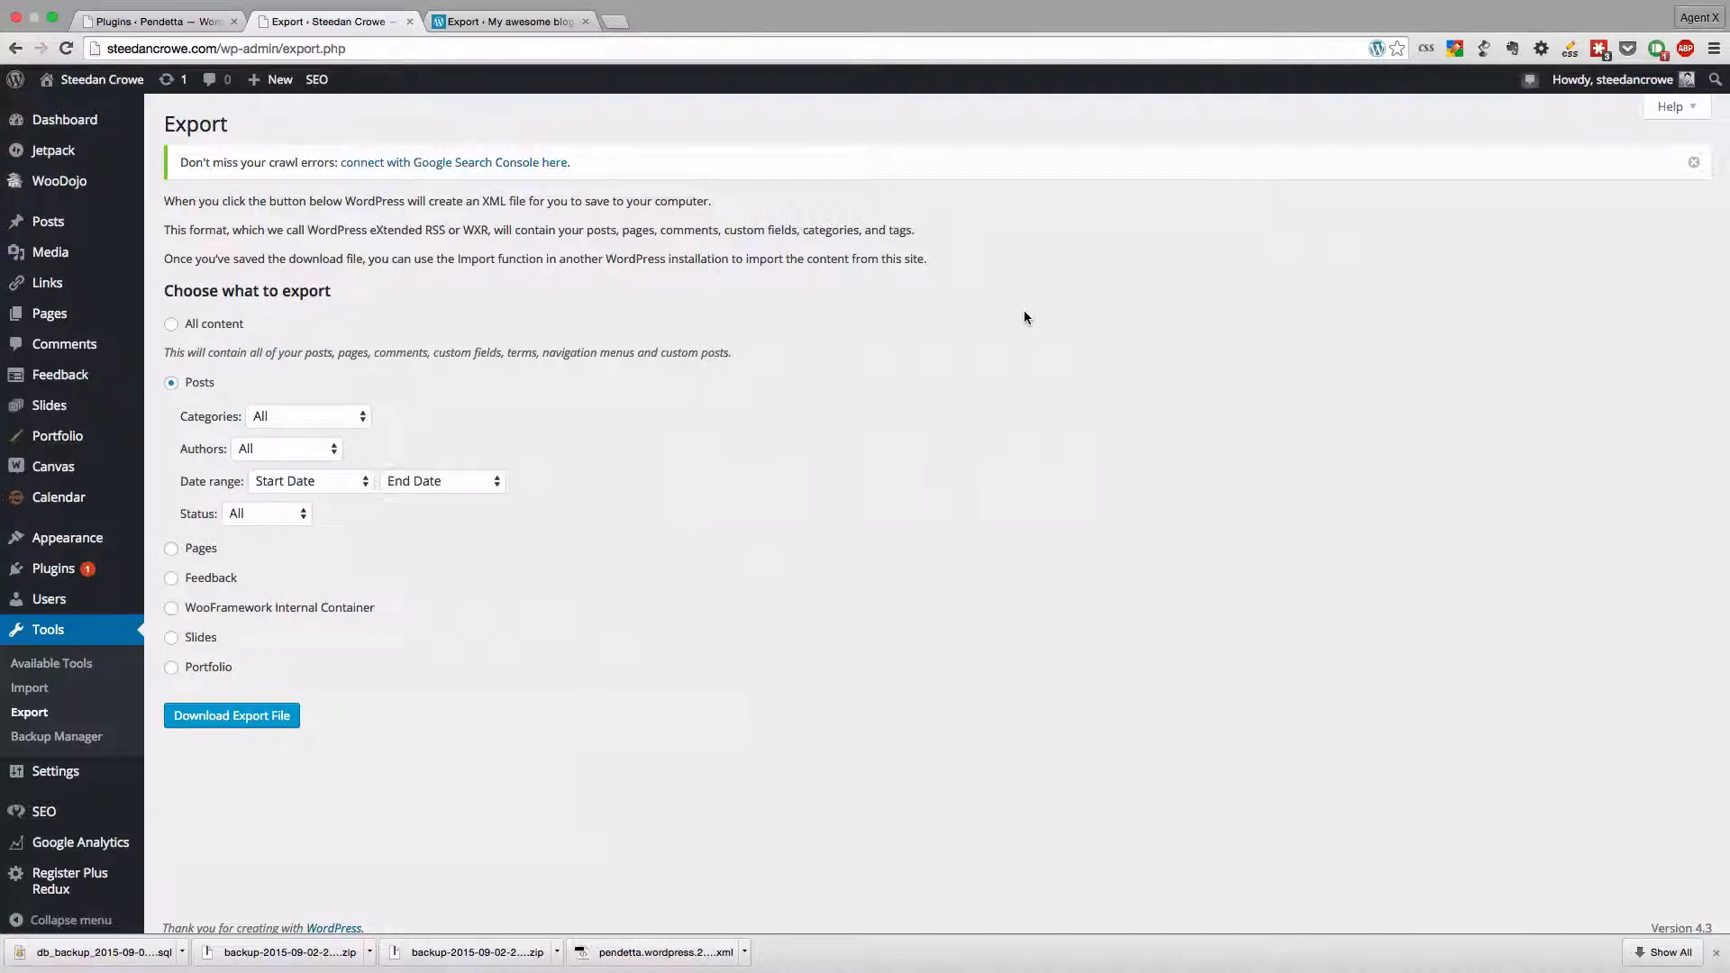
- Switch to the WordPress.com blog's export page and start the free Export option to view its content choices
click(485, 21)
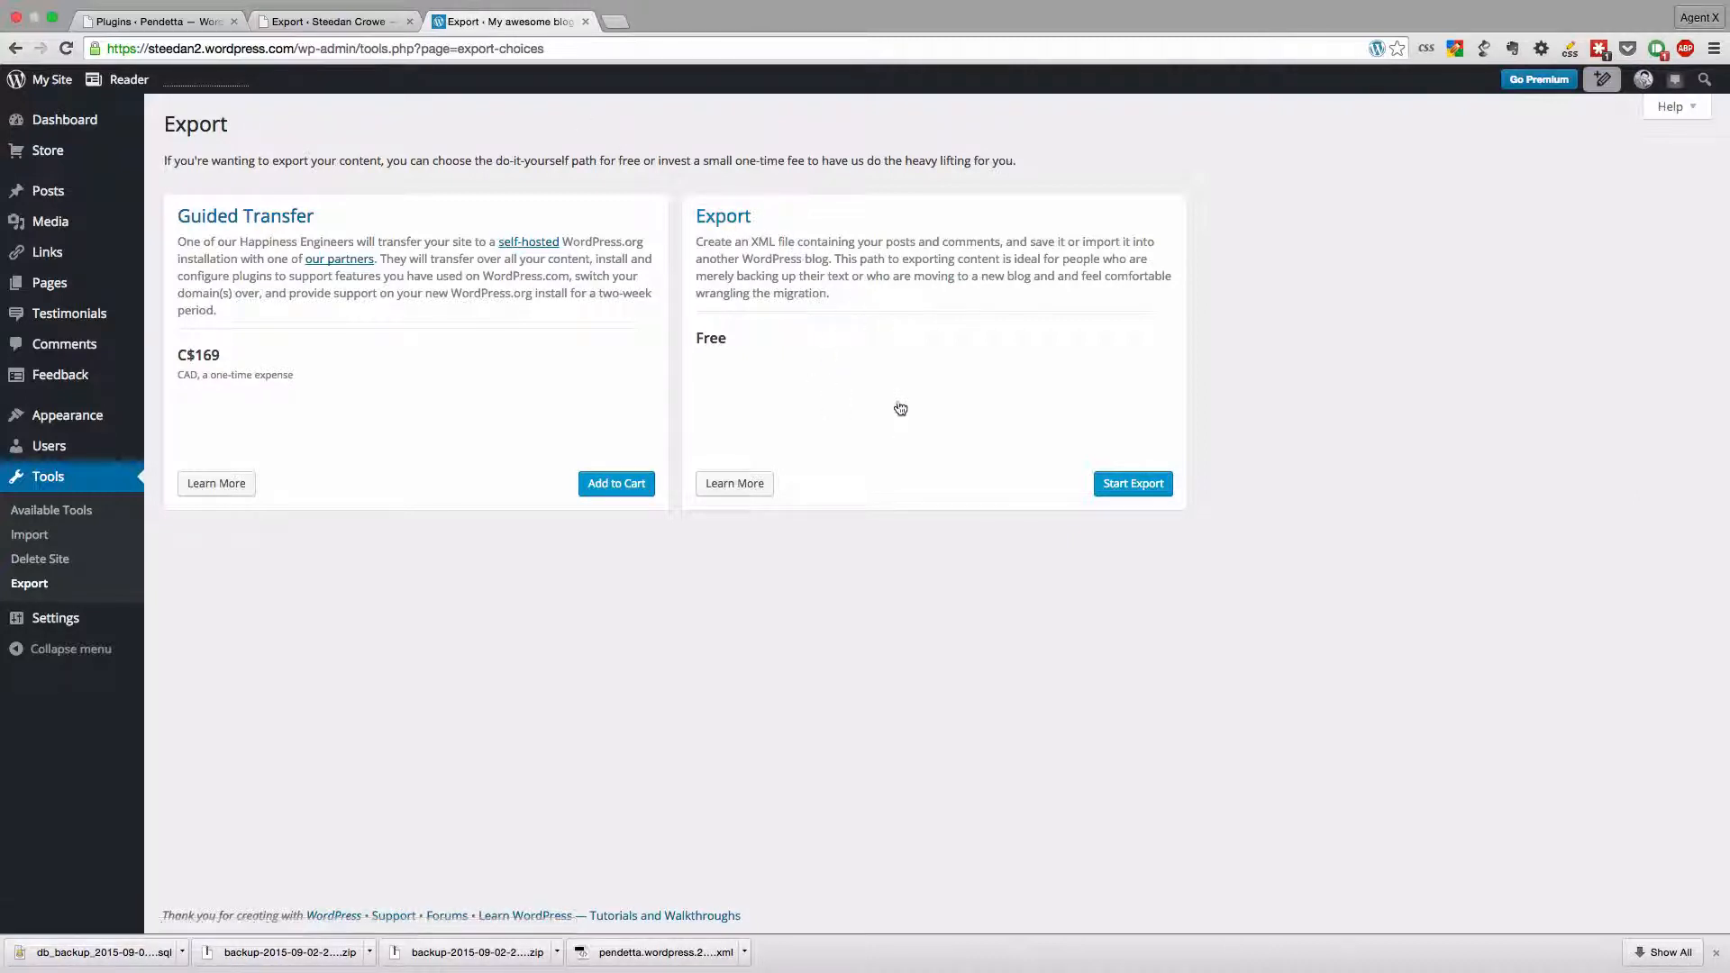
click(1123, 491)
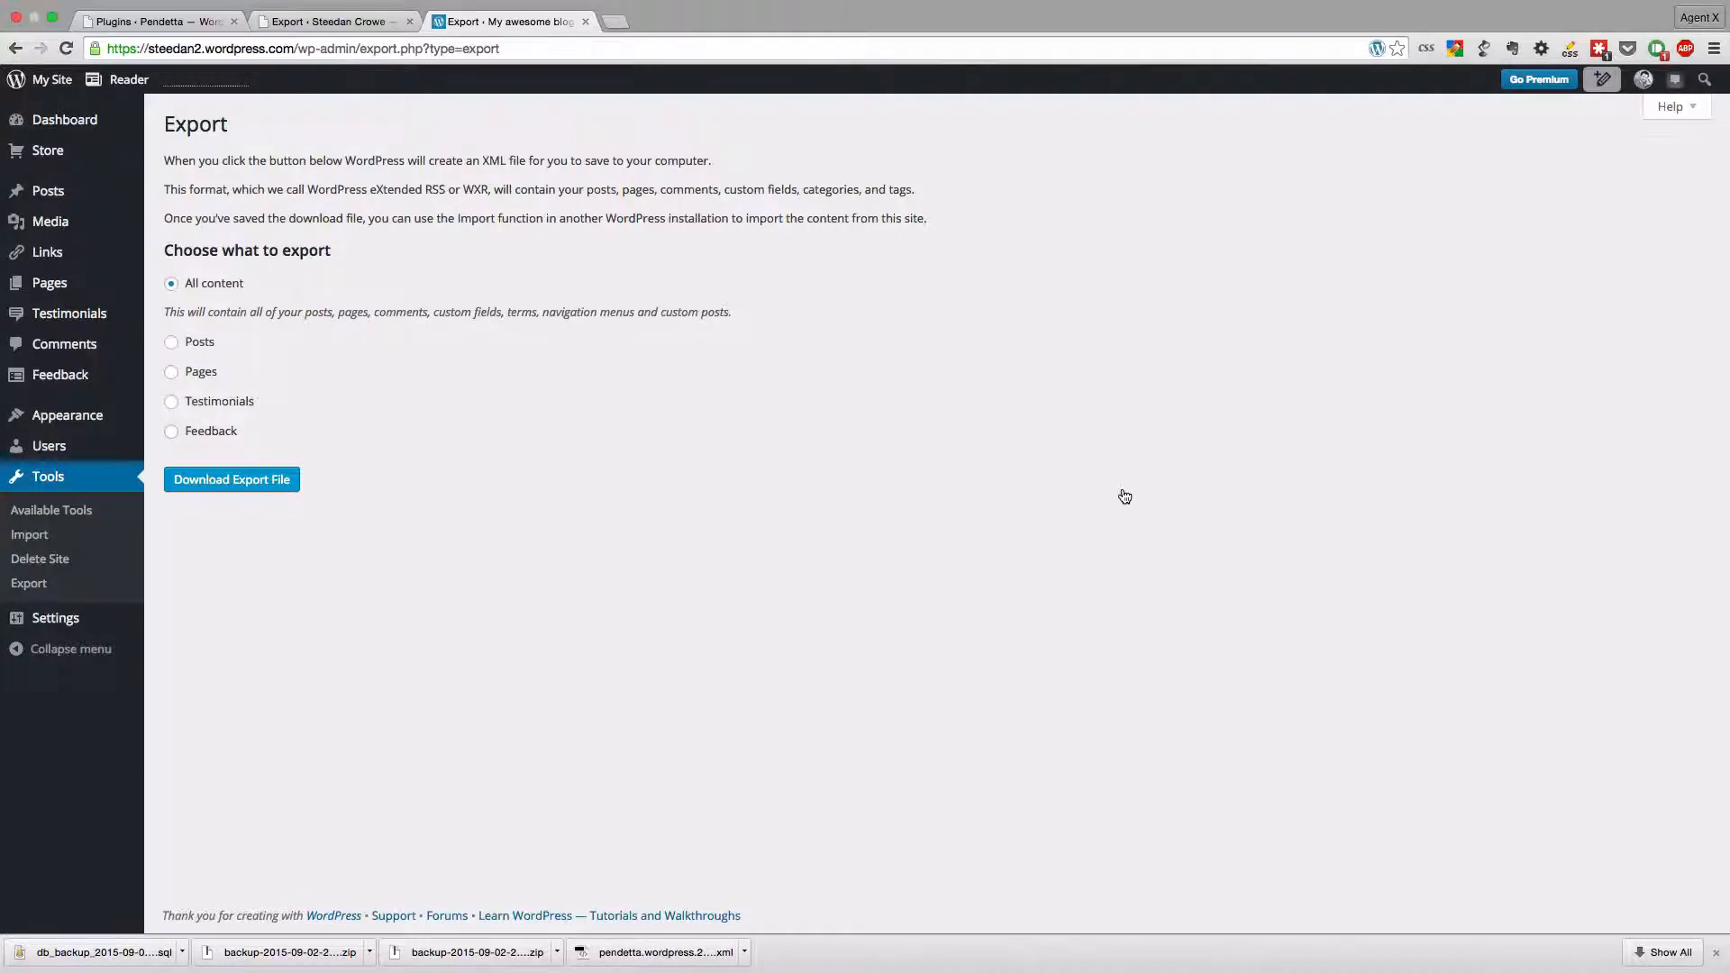
- Download an export file of All content from the self-hosted site, and close the WordPress.com blog's export page
click(356, 22)
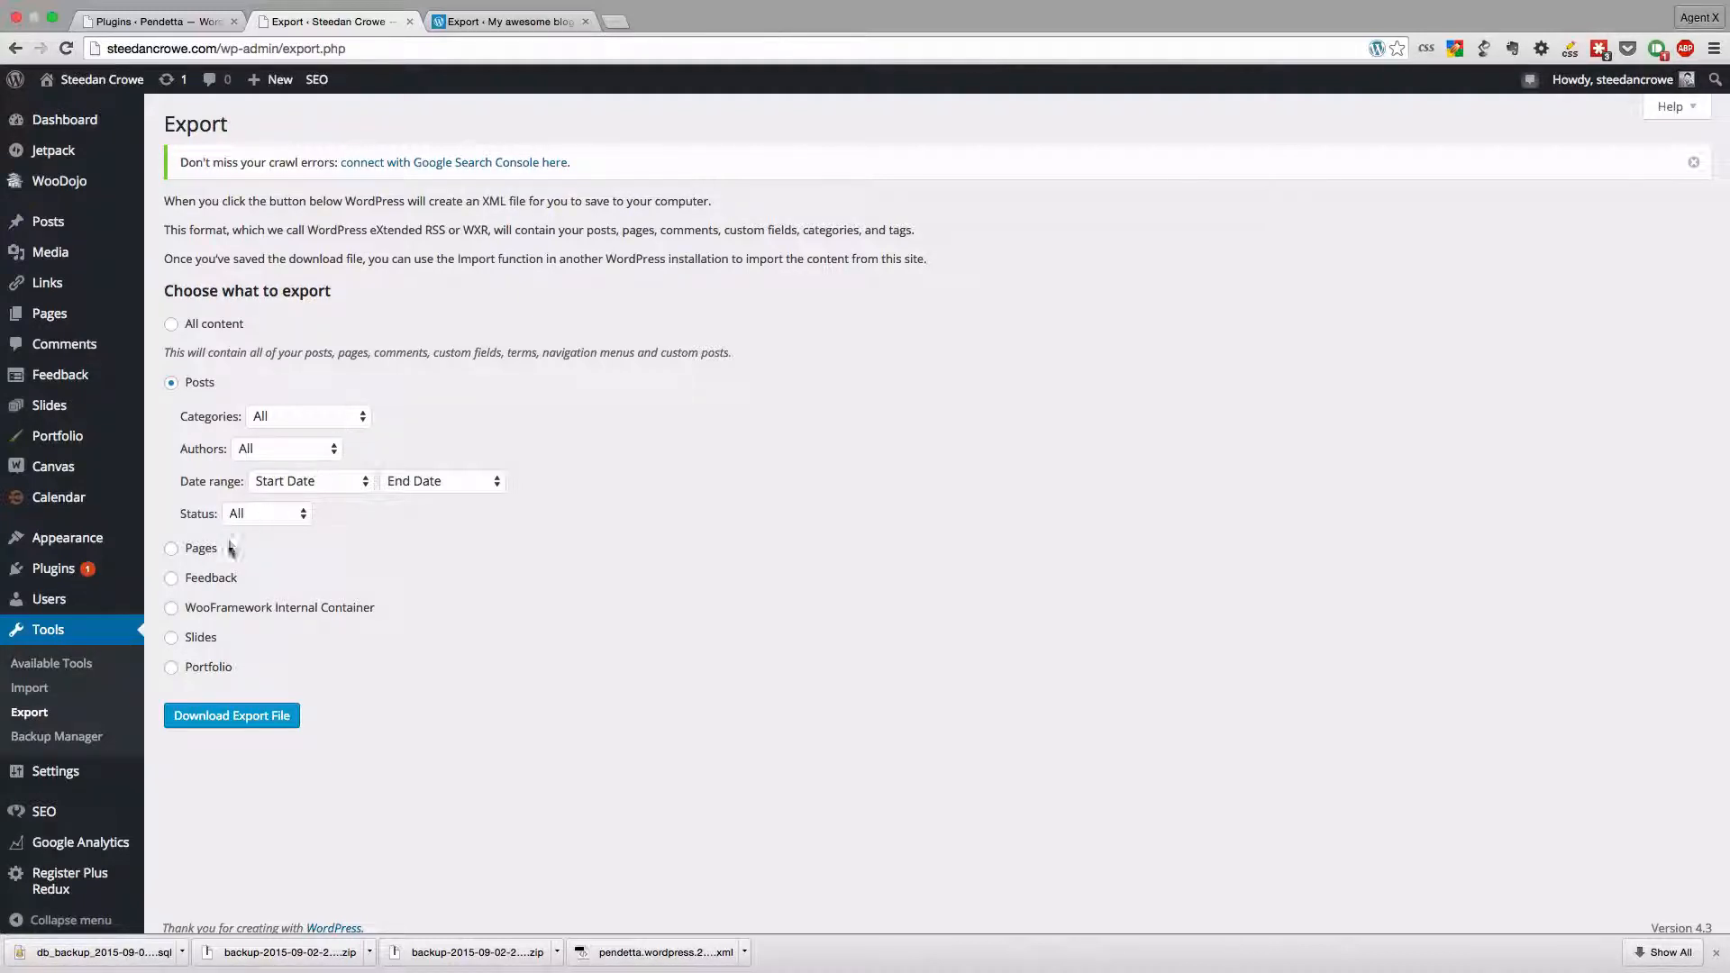
click(171, 324)
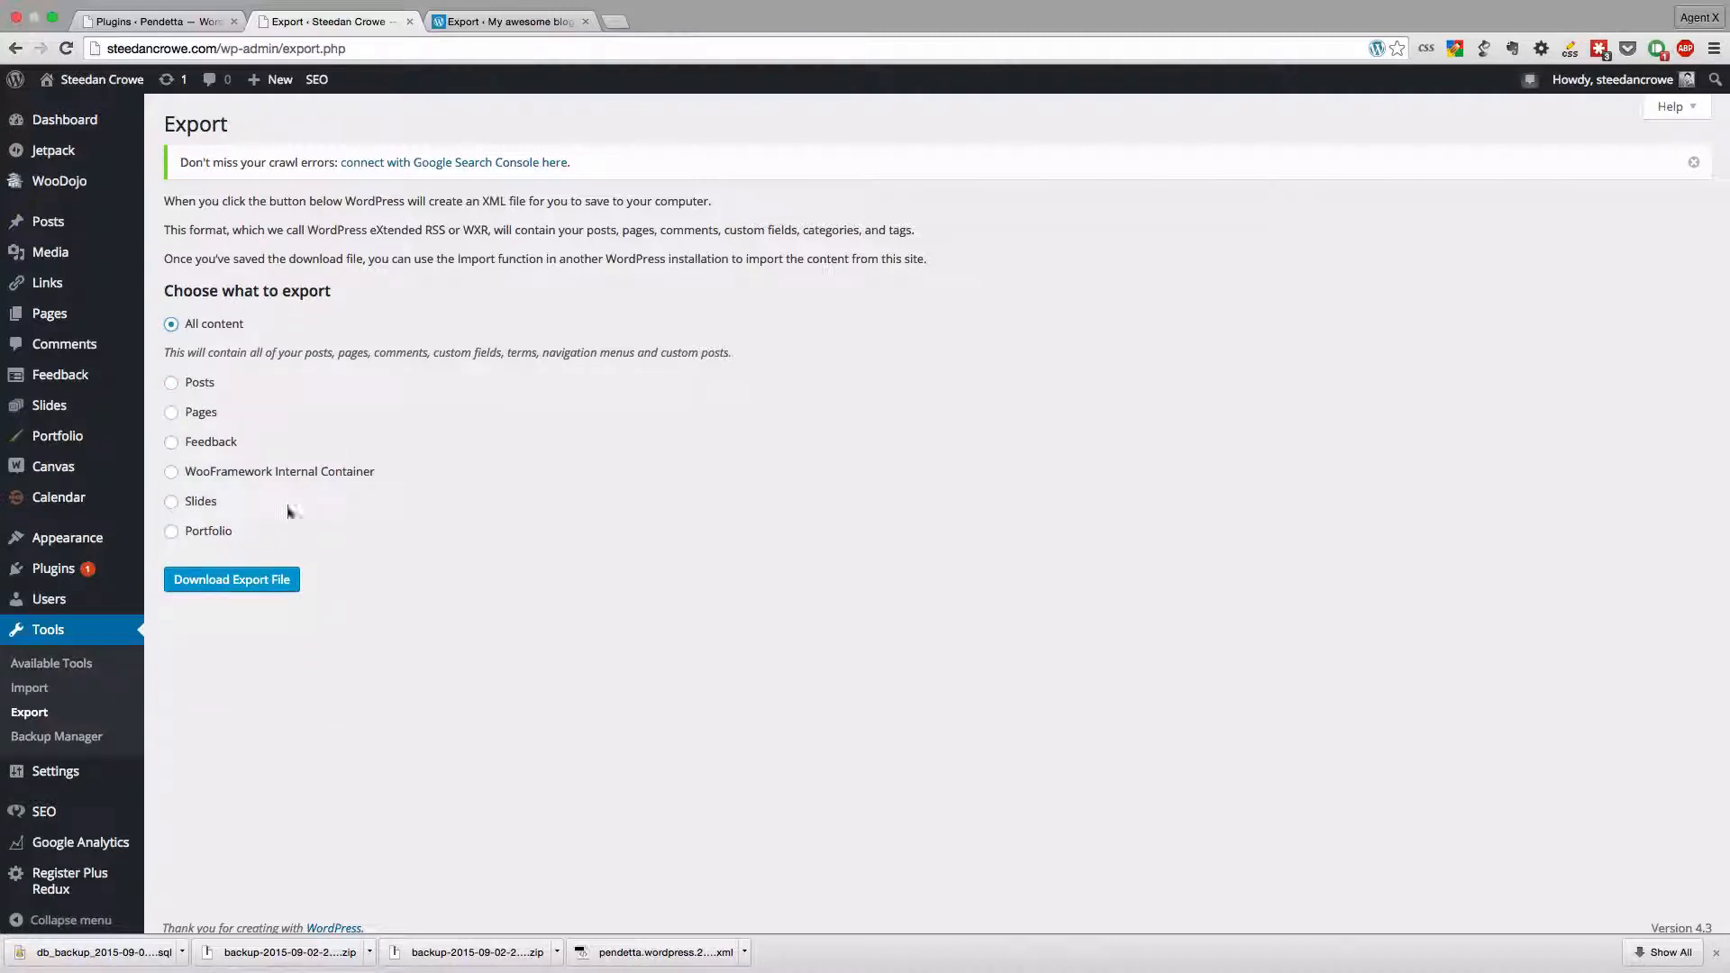
click(268, 584)
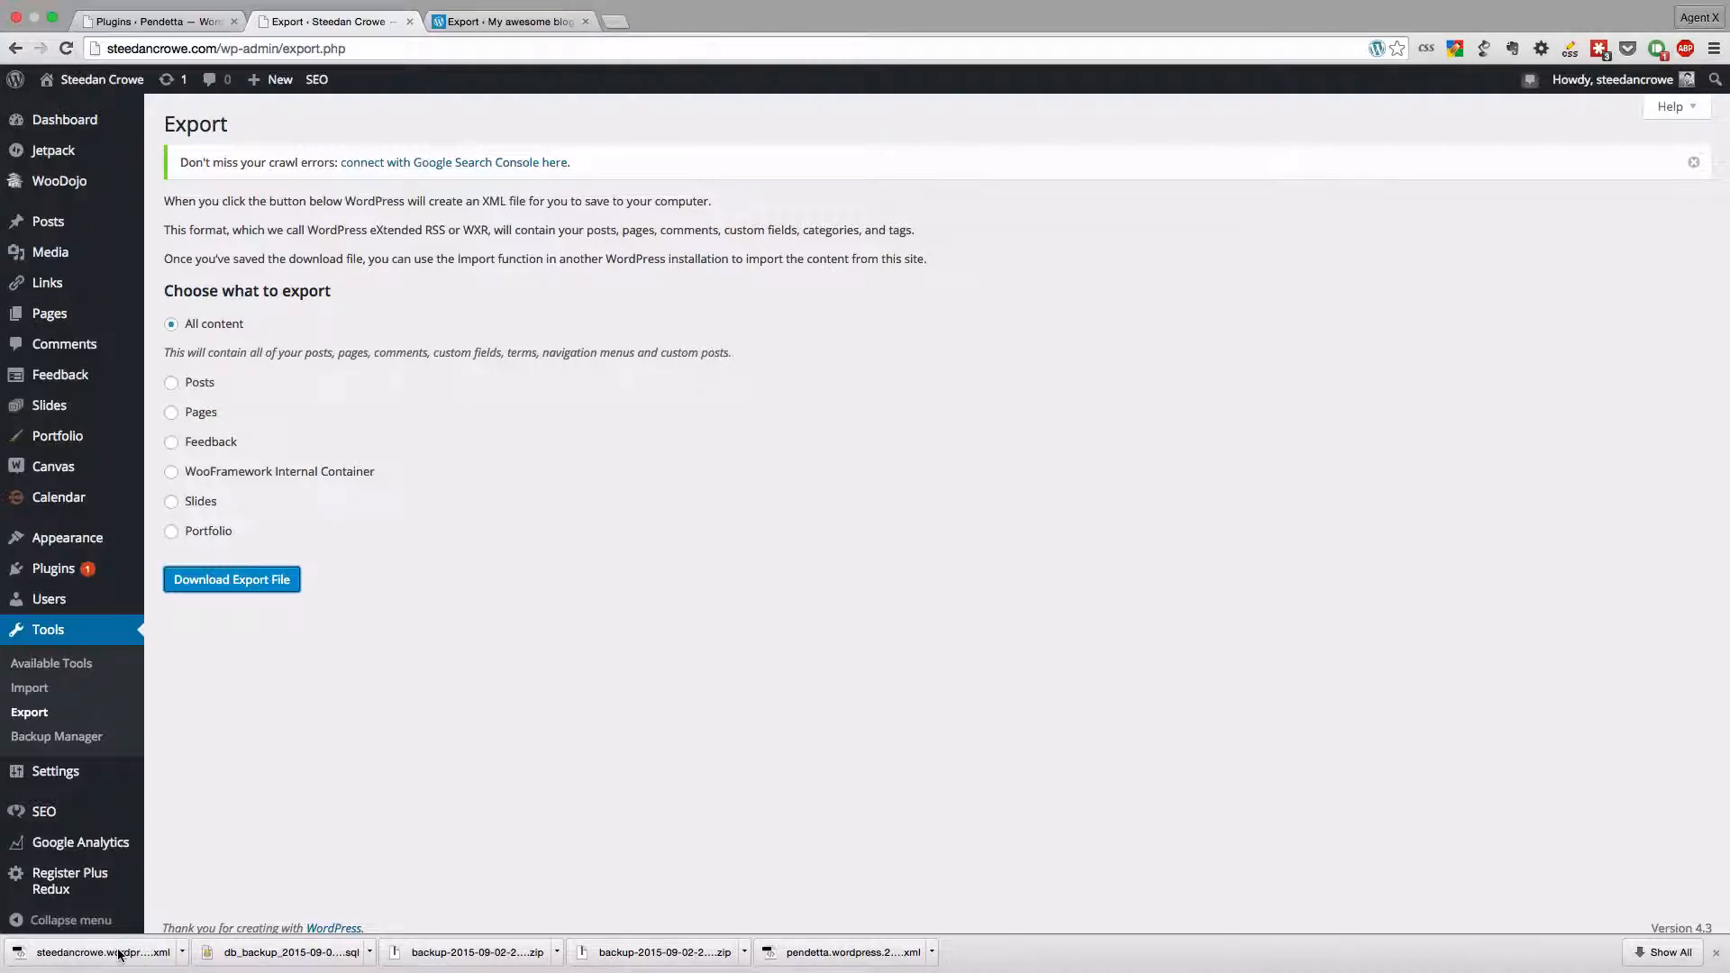
click(500, 28)
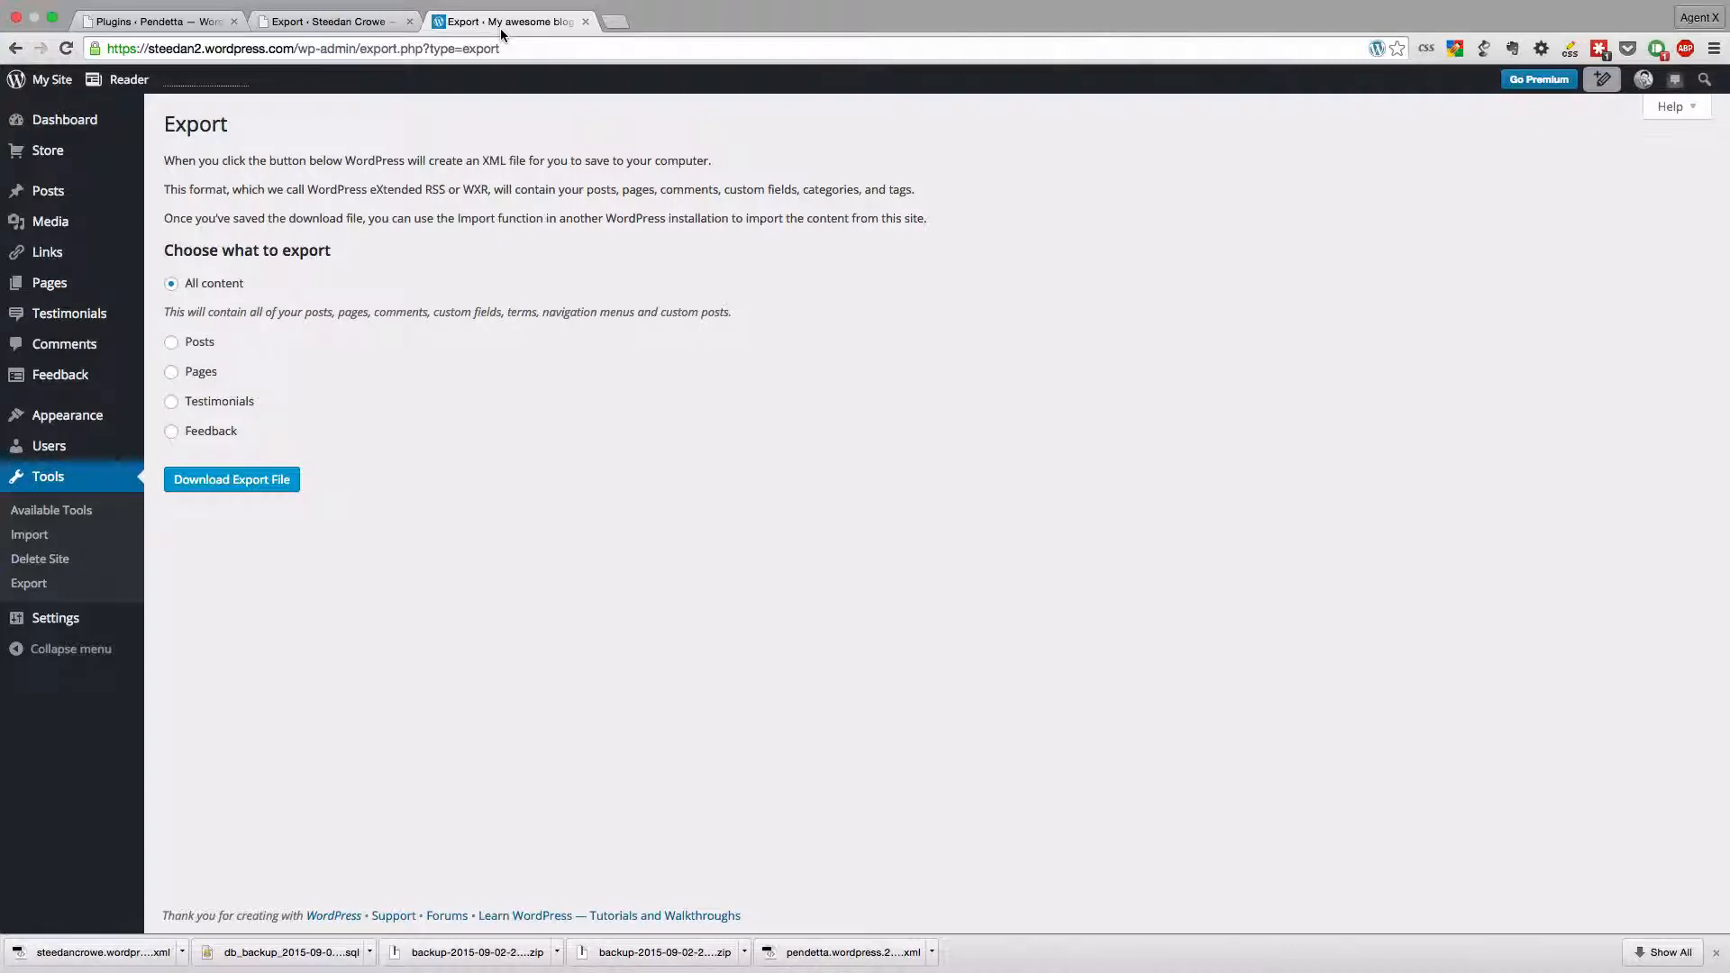
click(583, 25)
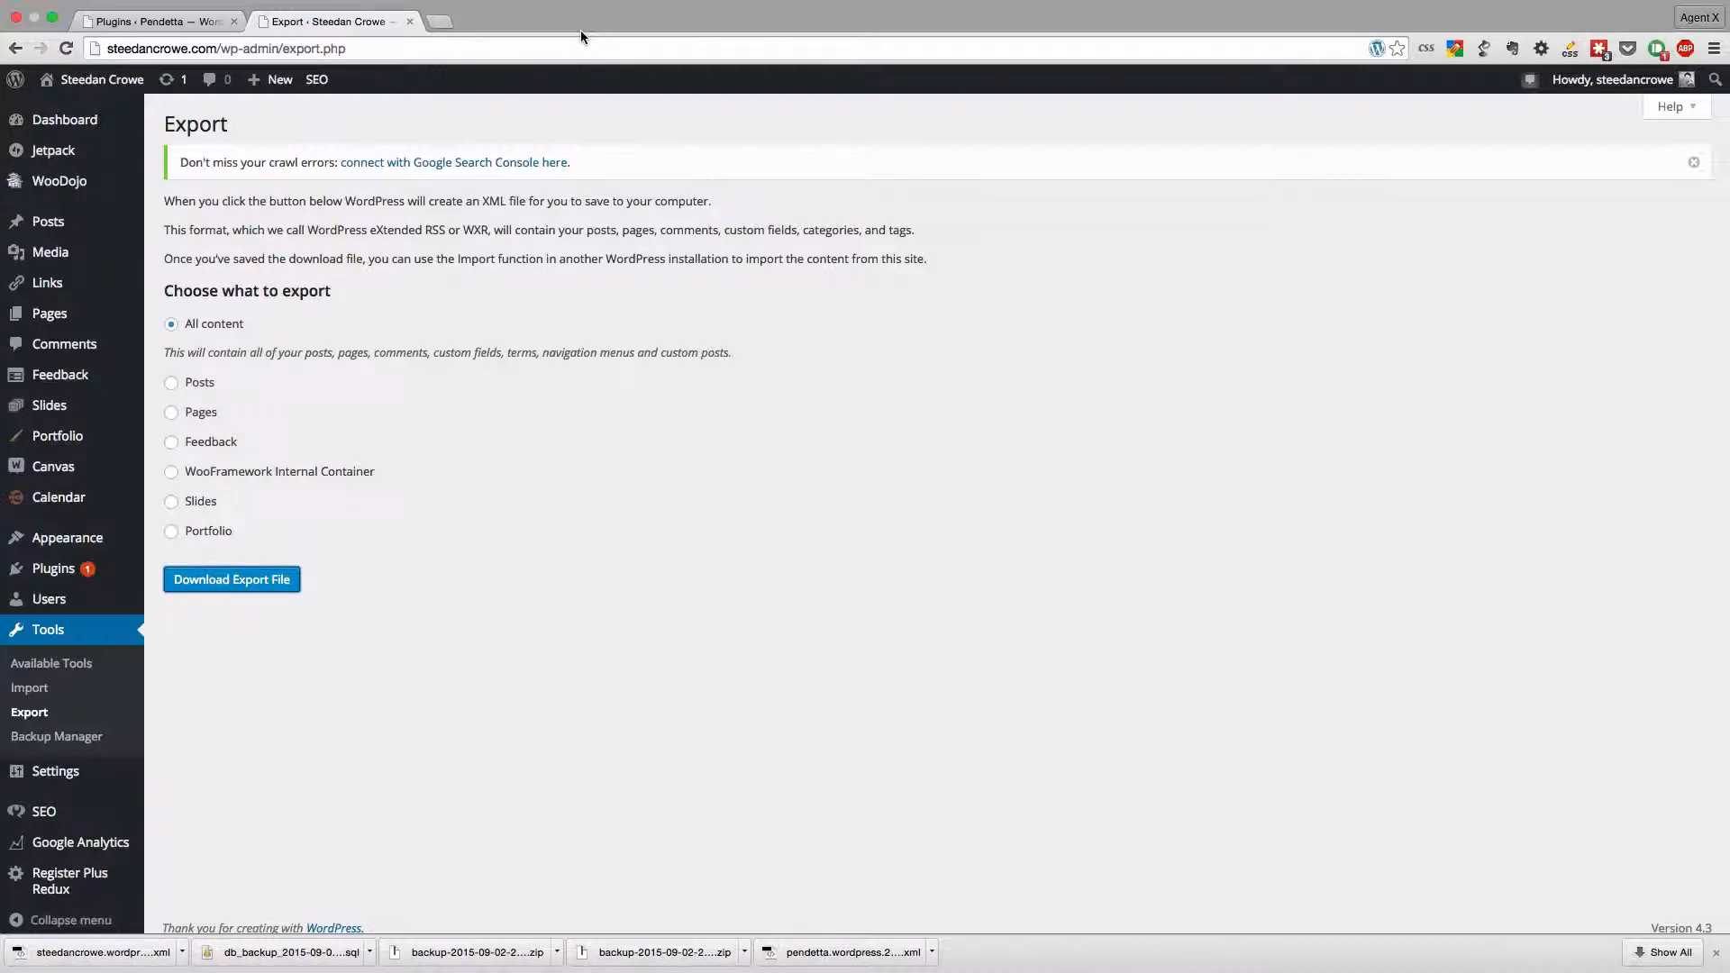
- Search the plugin directory for "simple backup" from the page for adding new plugins
click(170, 382)
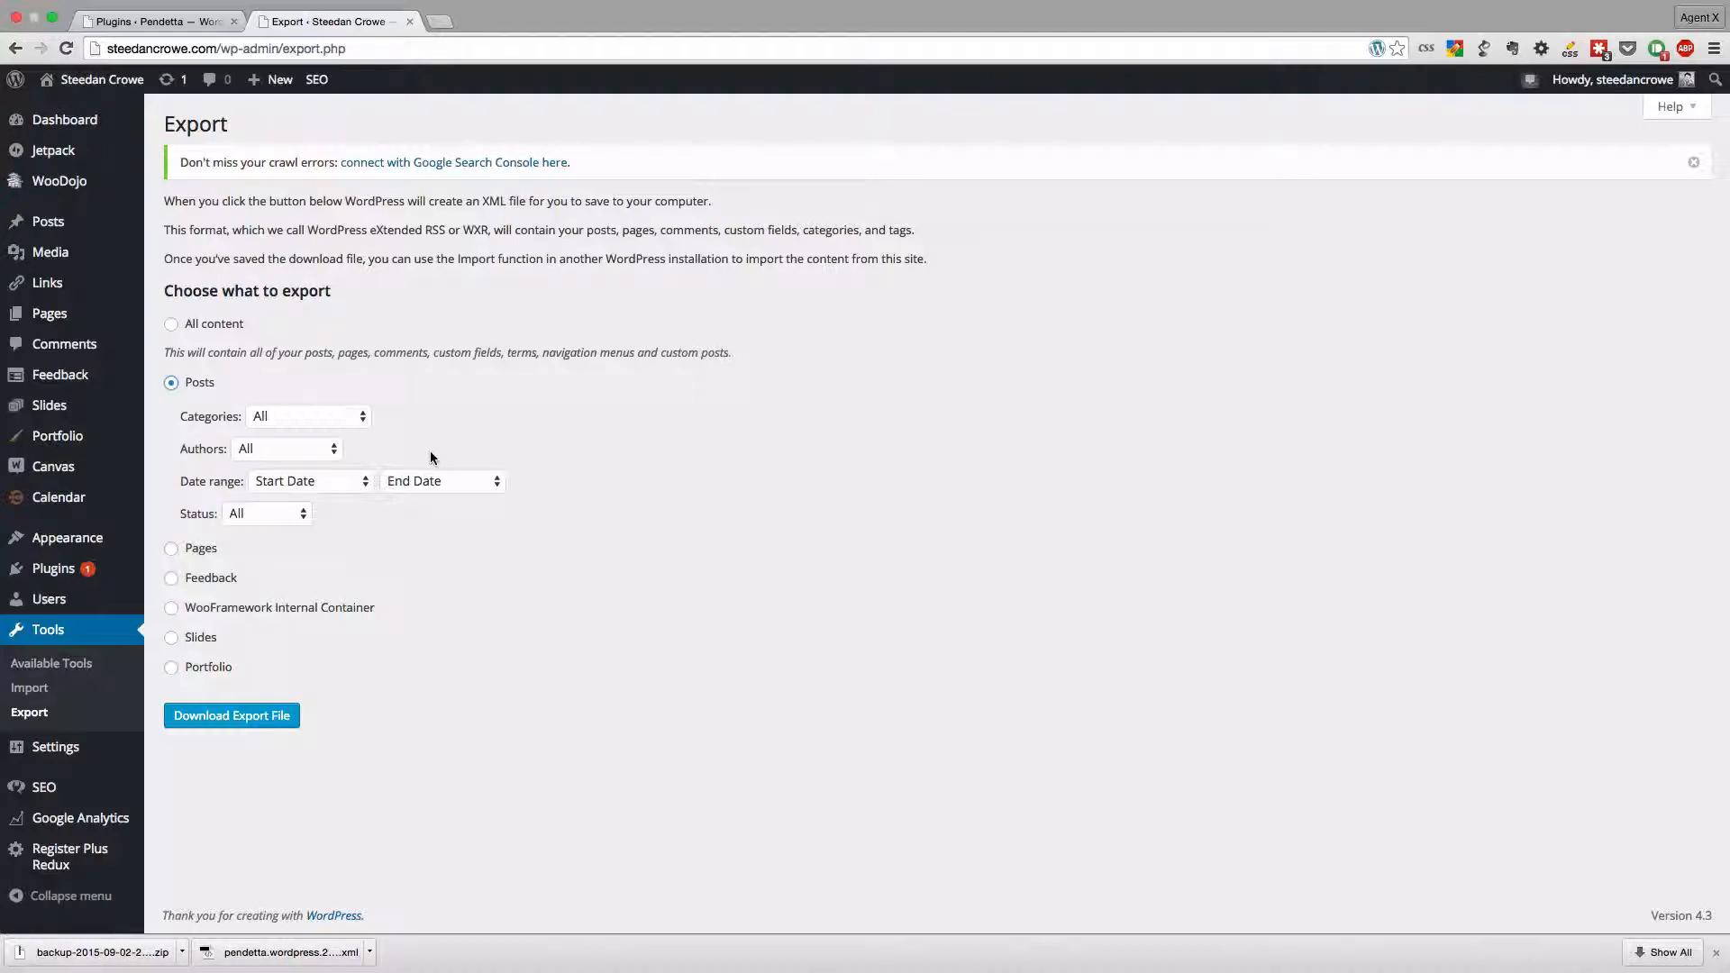
click(37, 574)
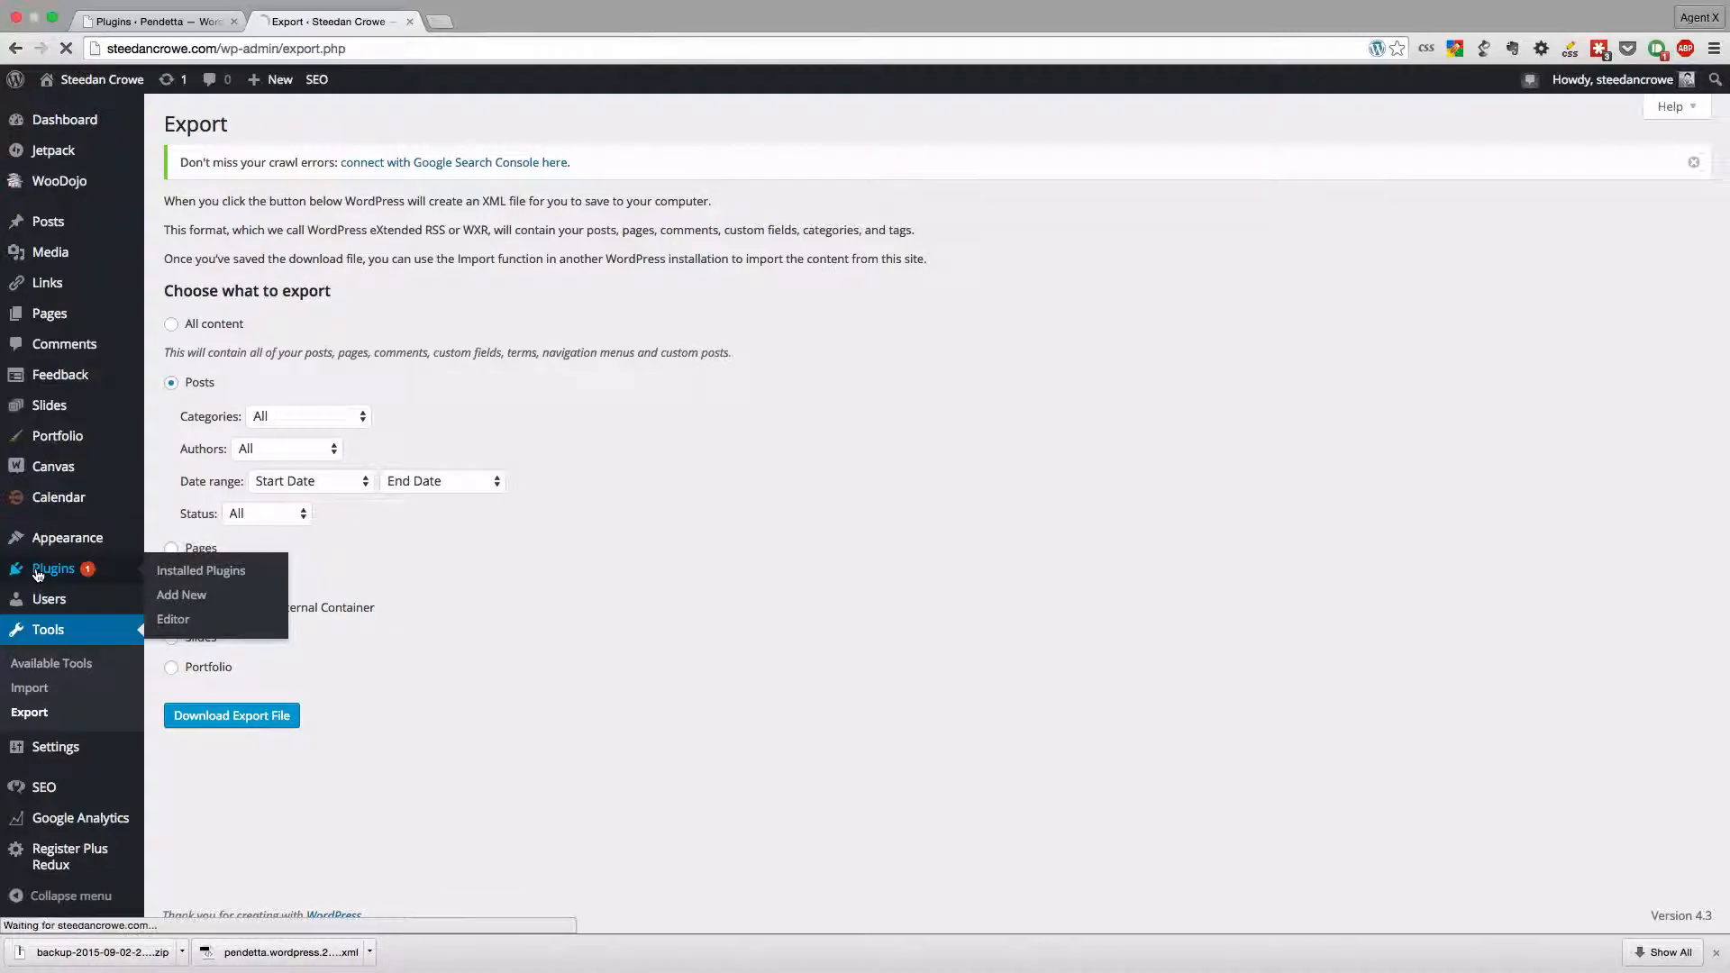
click(280, 125)
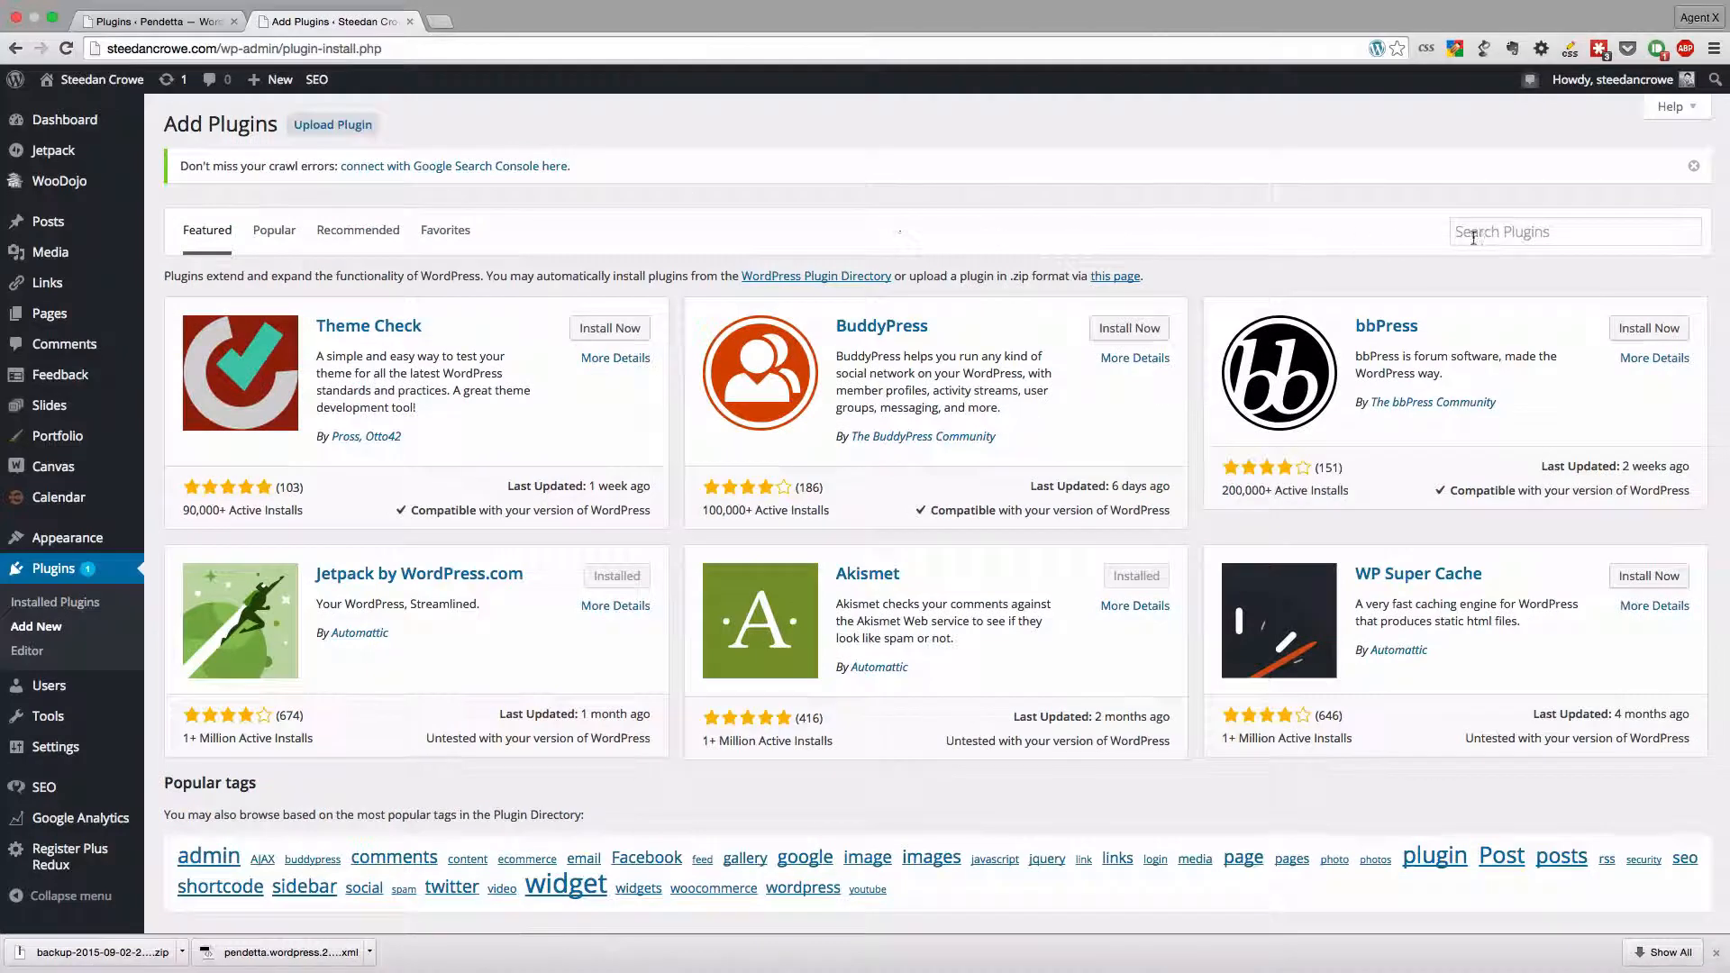
click(1482, 236)
text(simple backup)
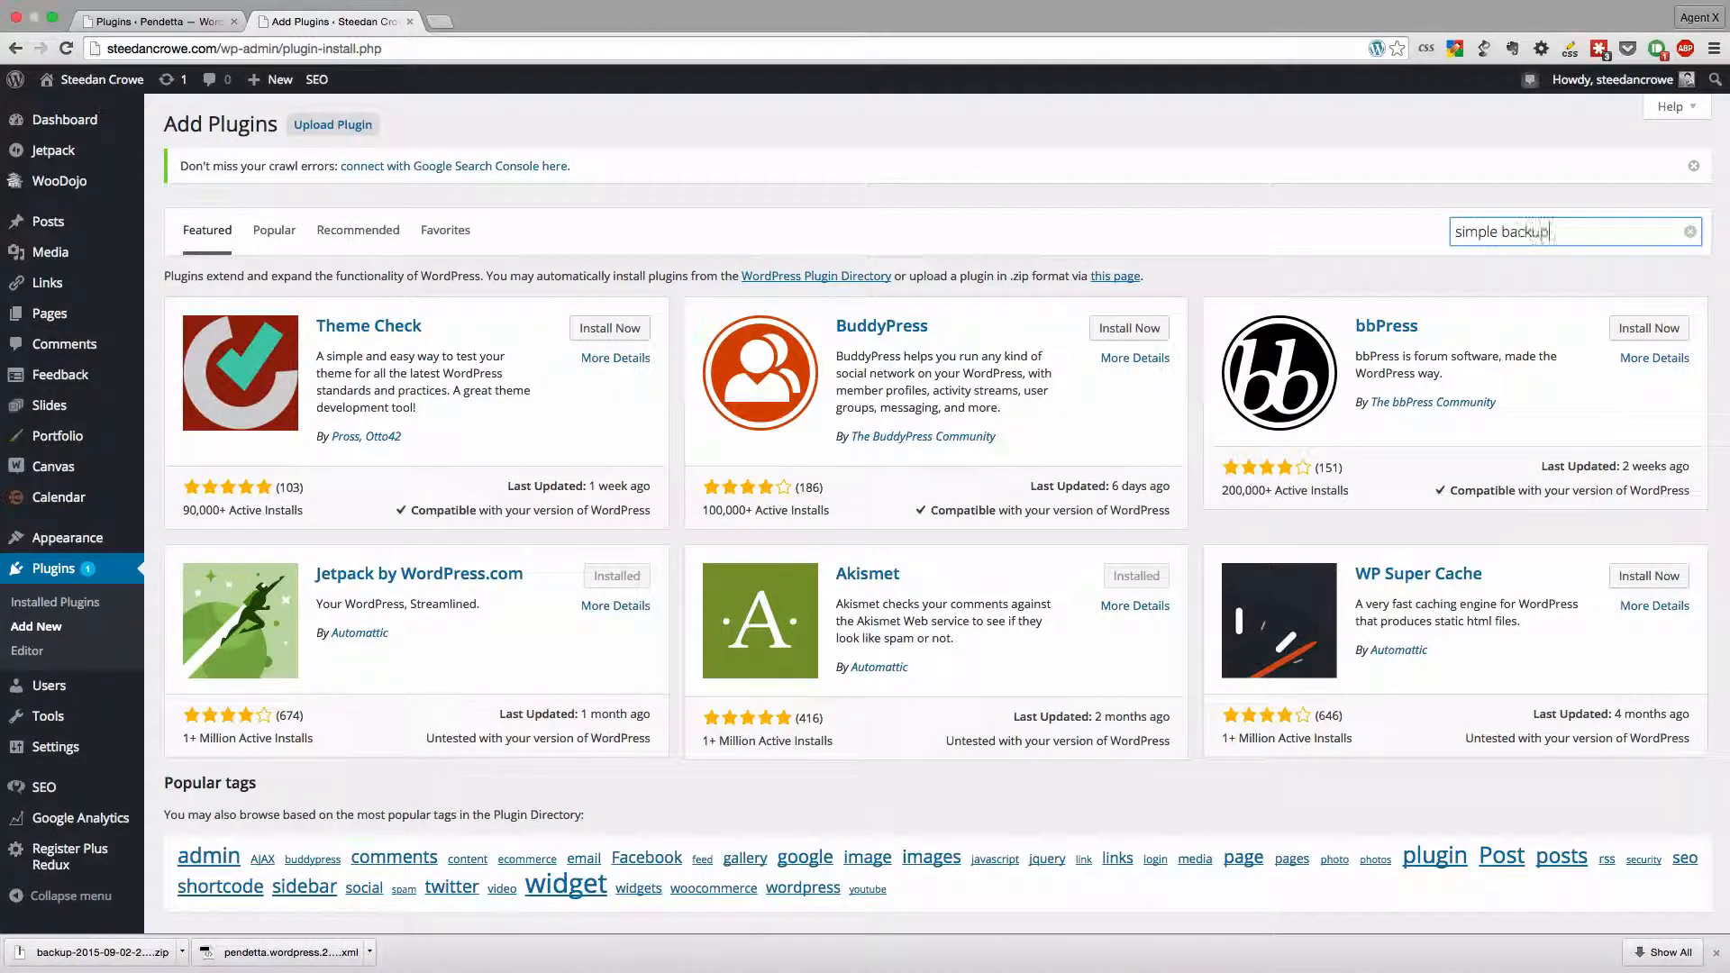
key(Return)
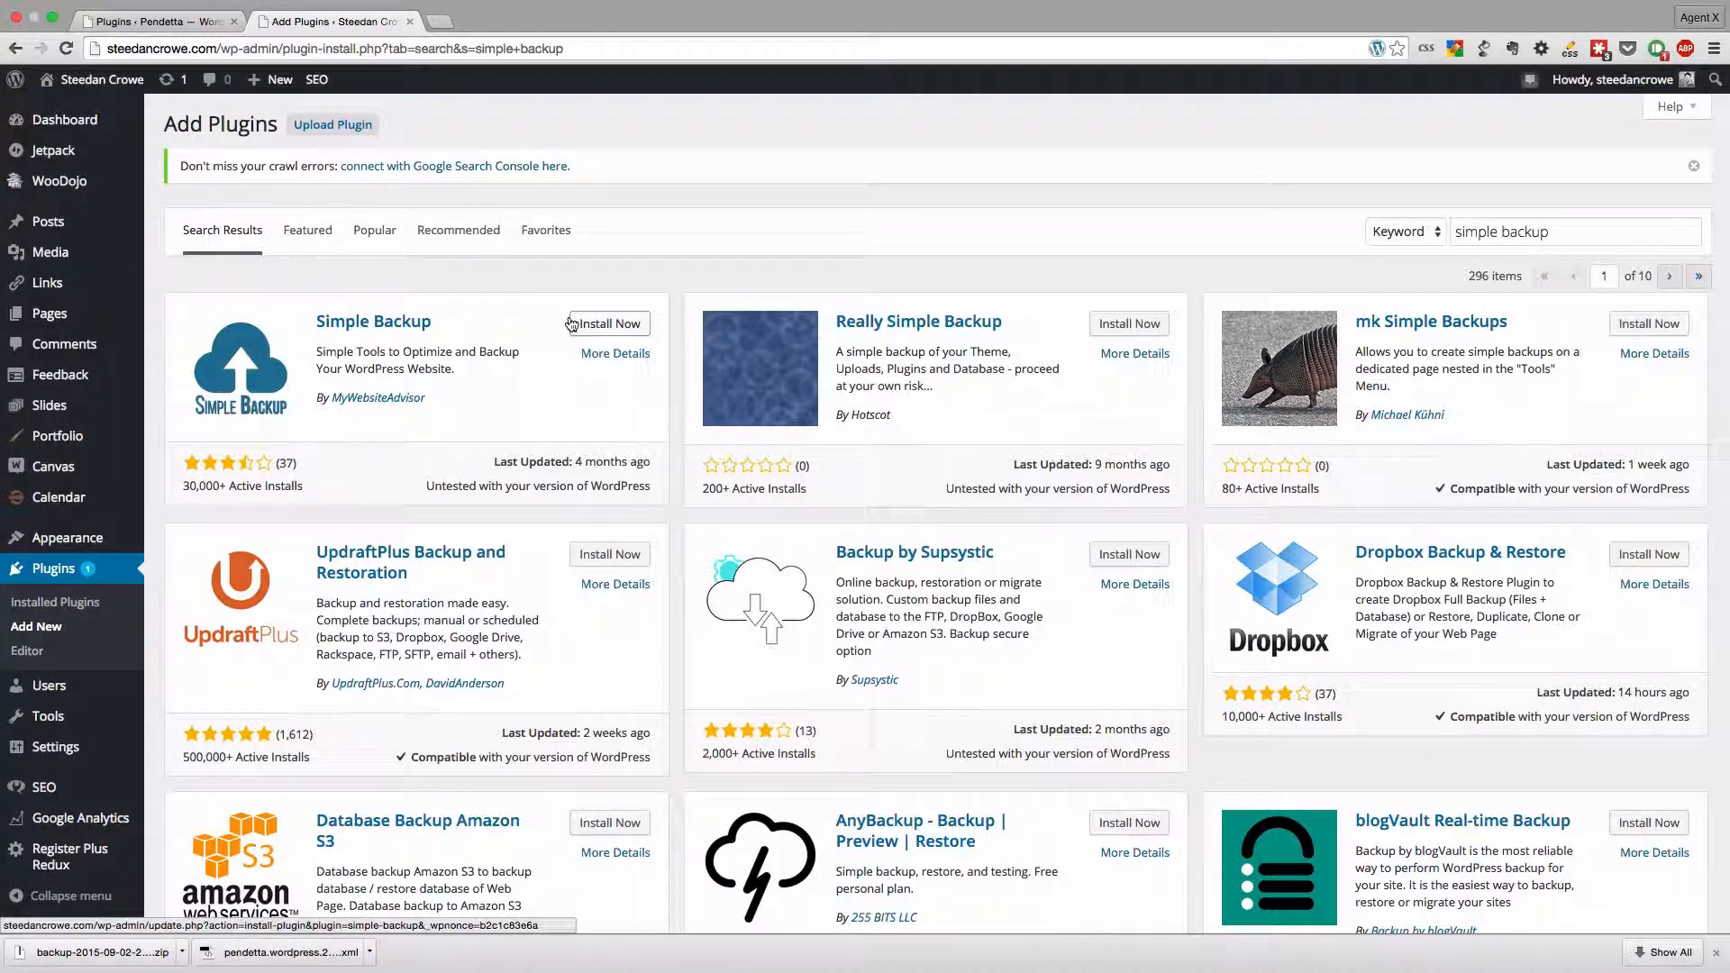
- Install the Simple Backup plugin by MyWebsiteAdvisor and activate it
click(598, 326)
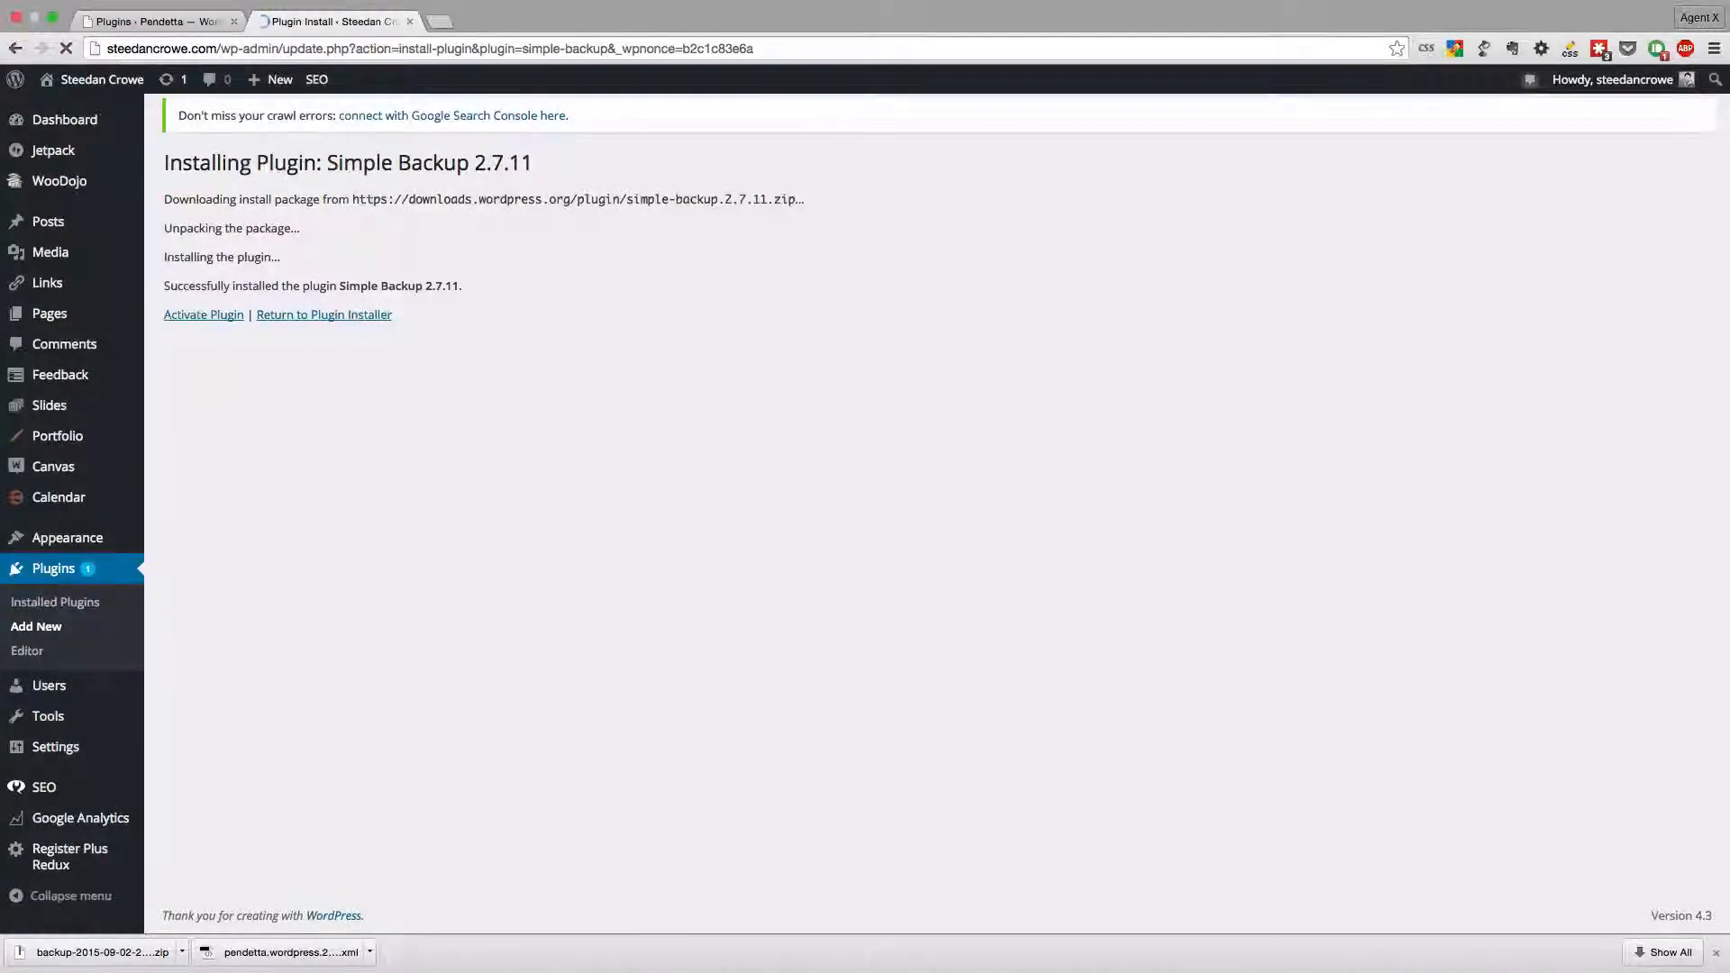
click(224, 317)
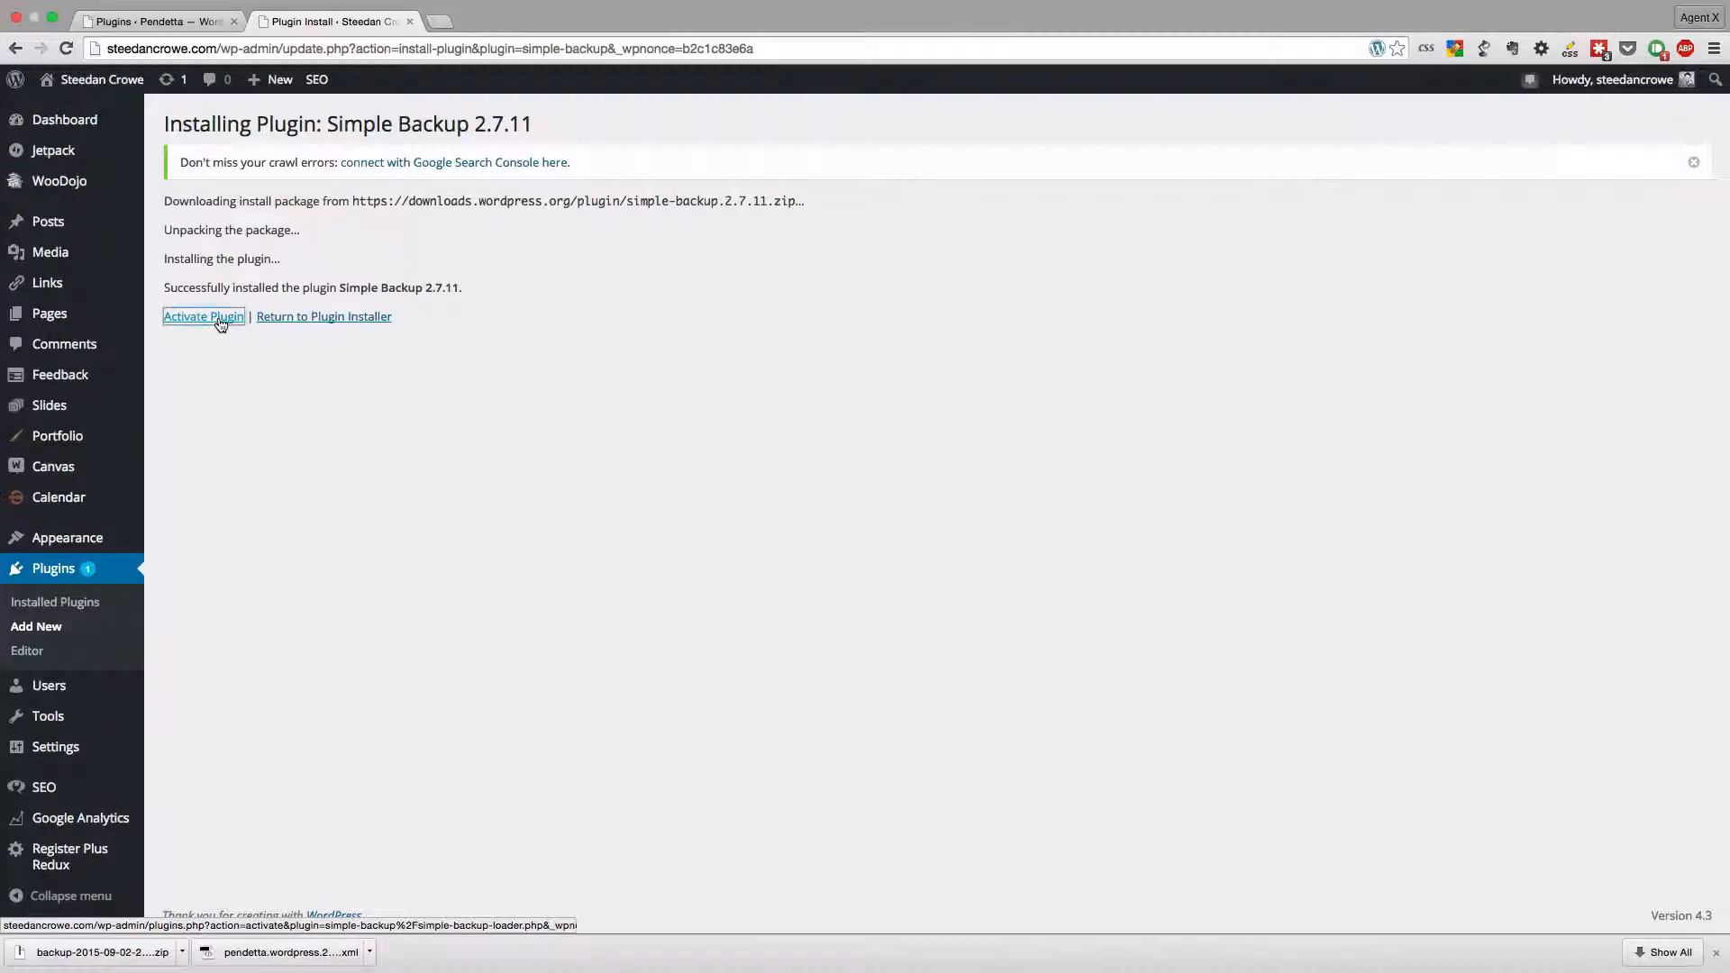
- Enable File Backup with the .zip format in the Simple Backup plugin settings and save the changes
scroll(234, 322, down, 6)
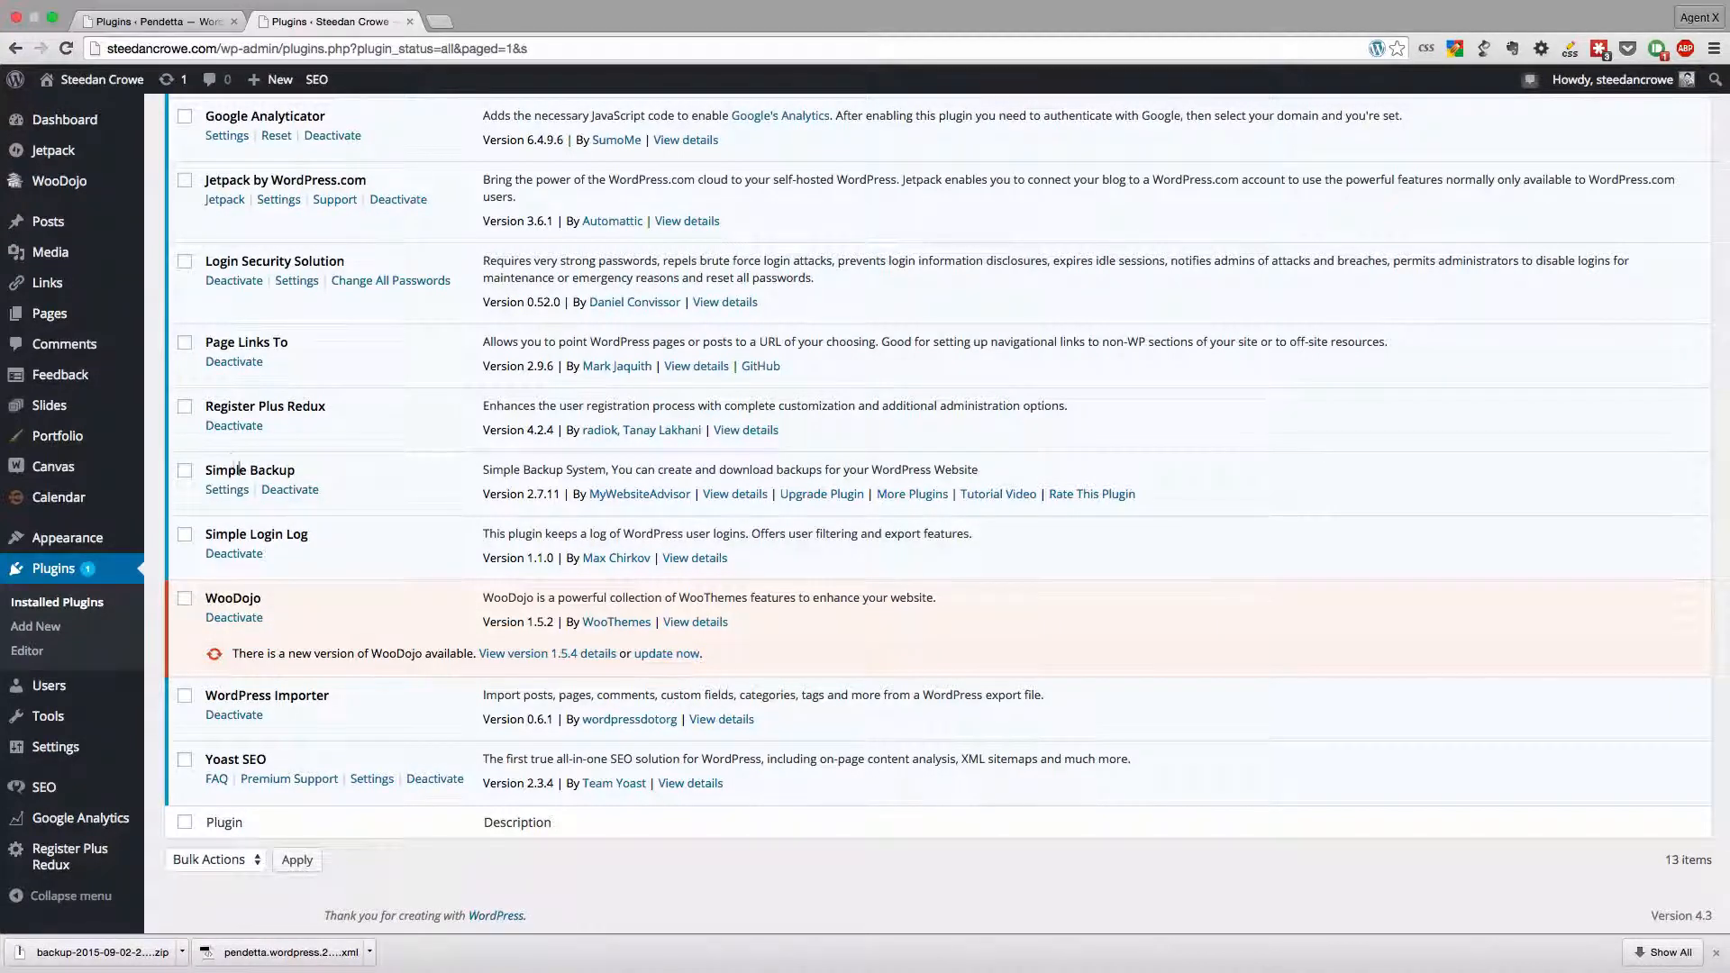
mouse_move(74, 747)
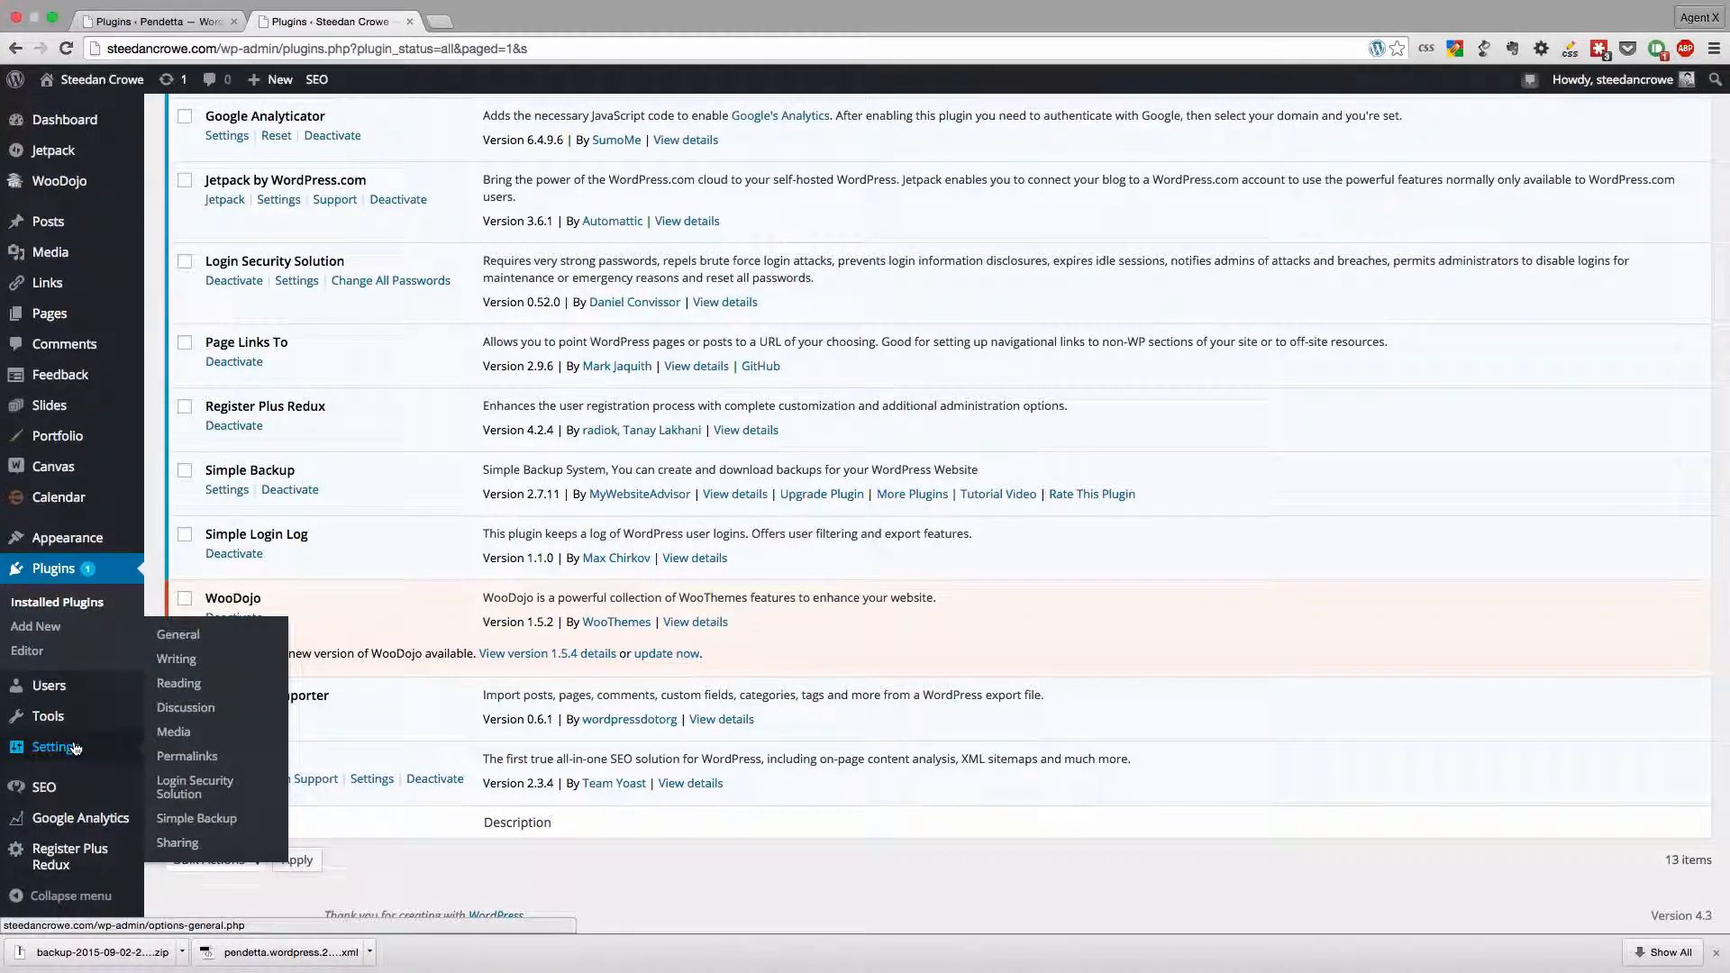
click(207, 820)
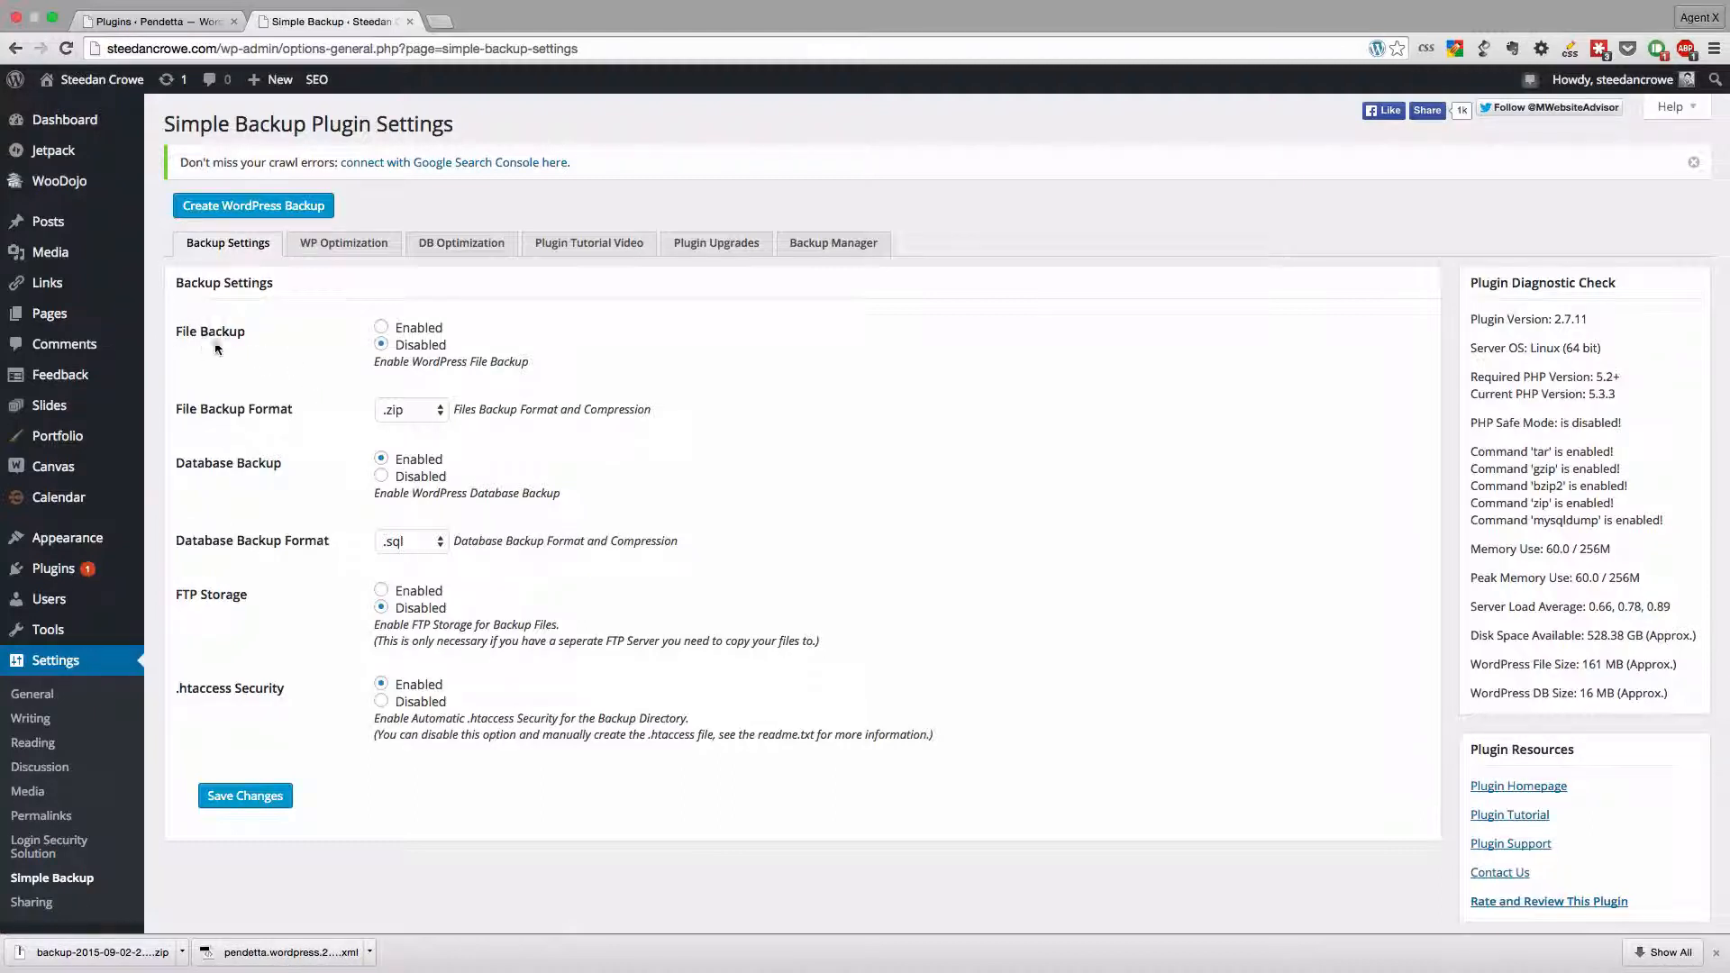
click(381, 327)
click(429, 407)
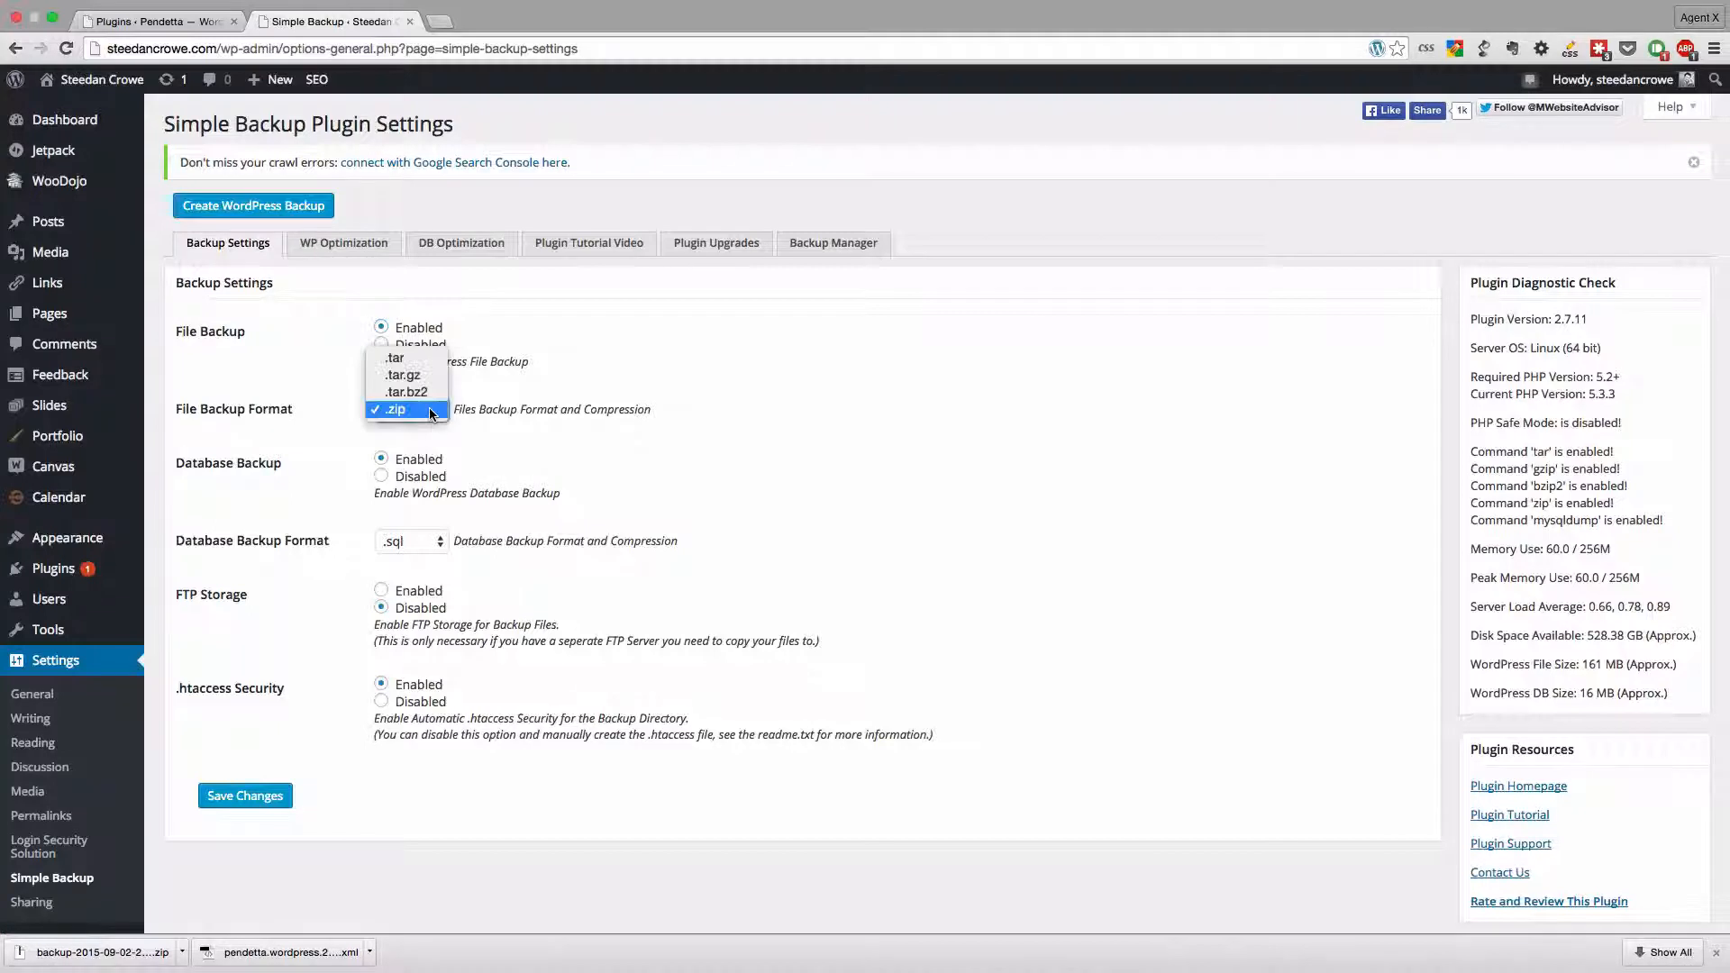
click(397, 353)
click(414, 412)
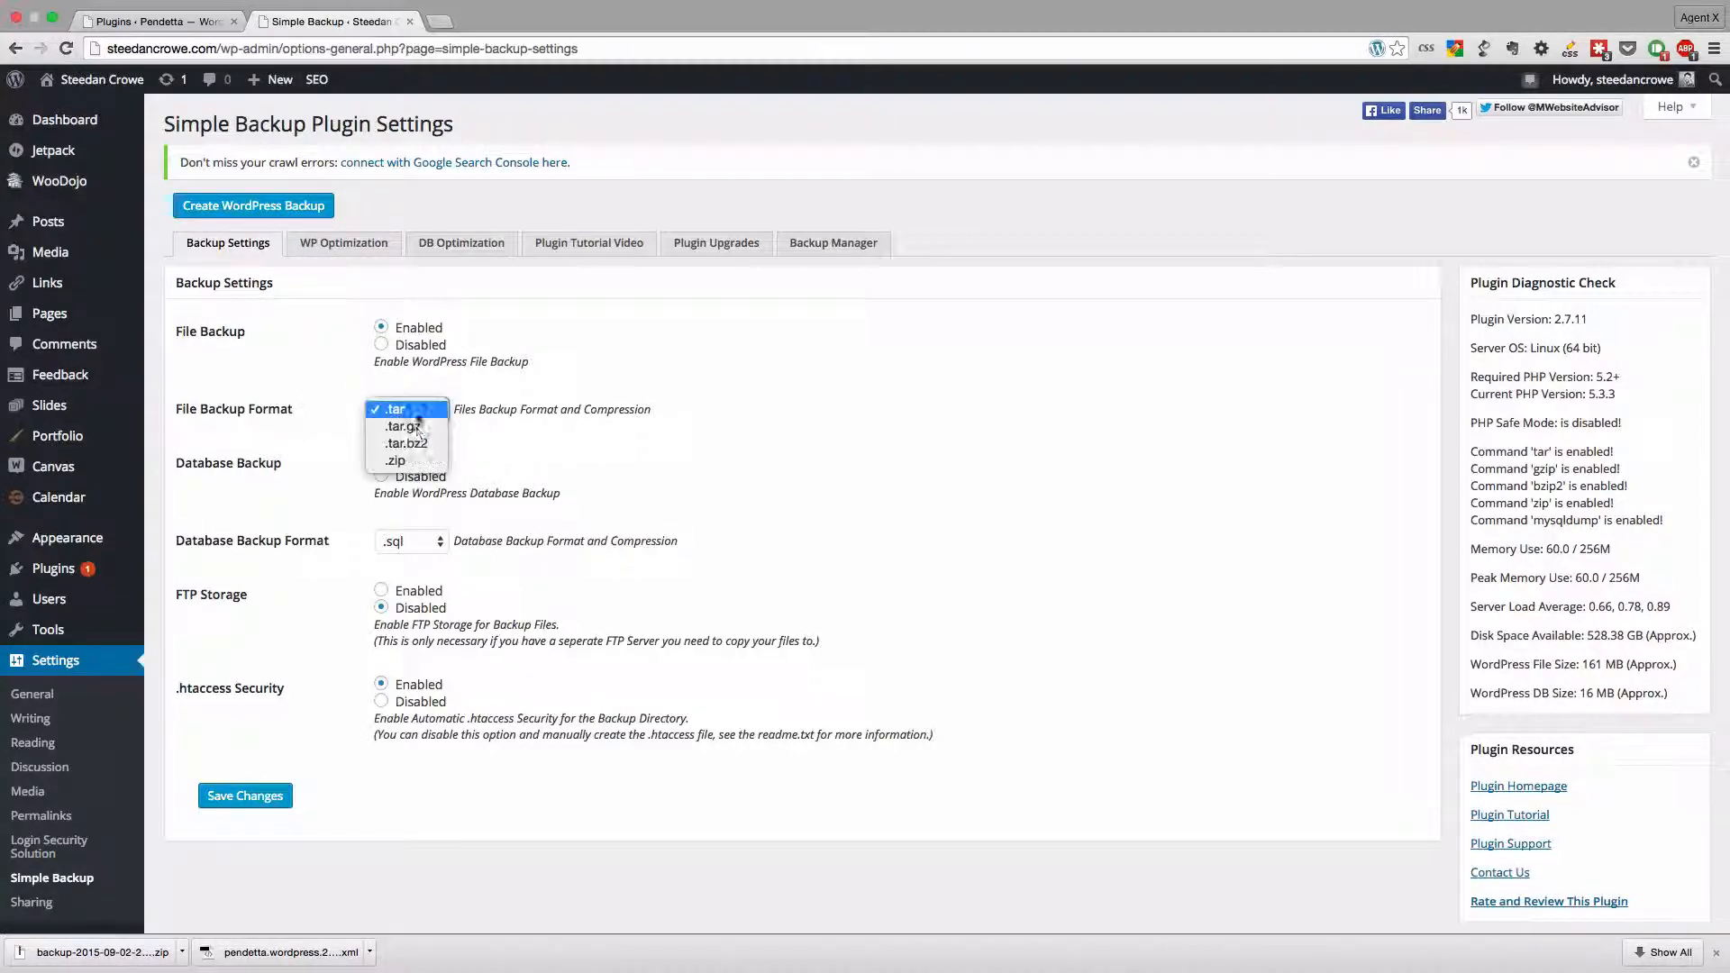
click(419, 463)
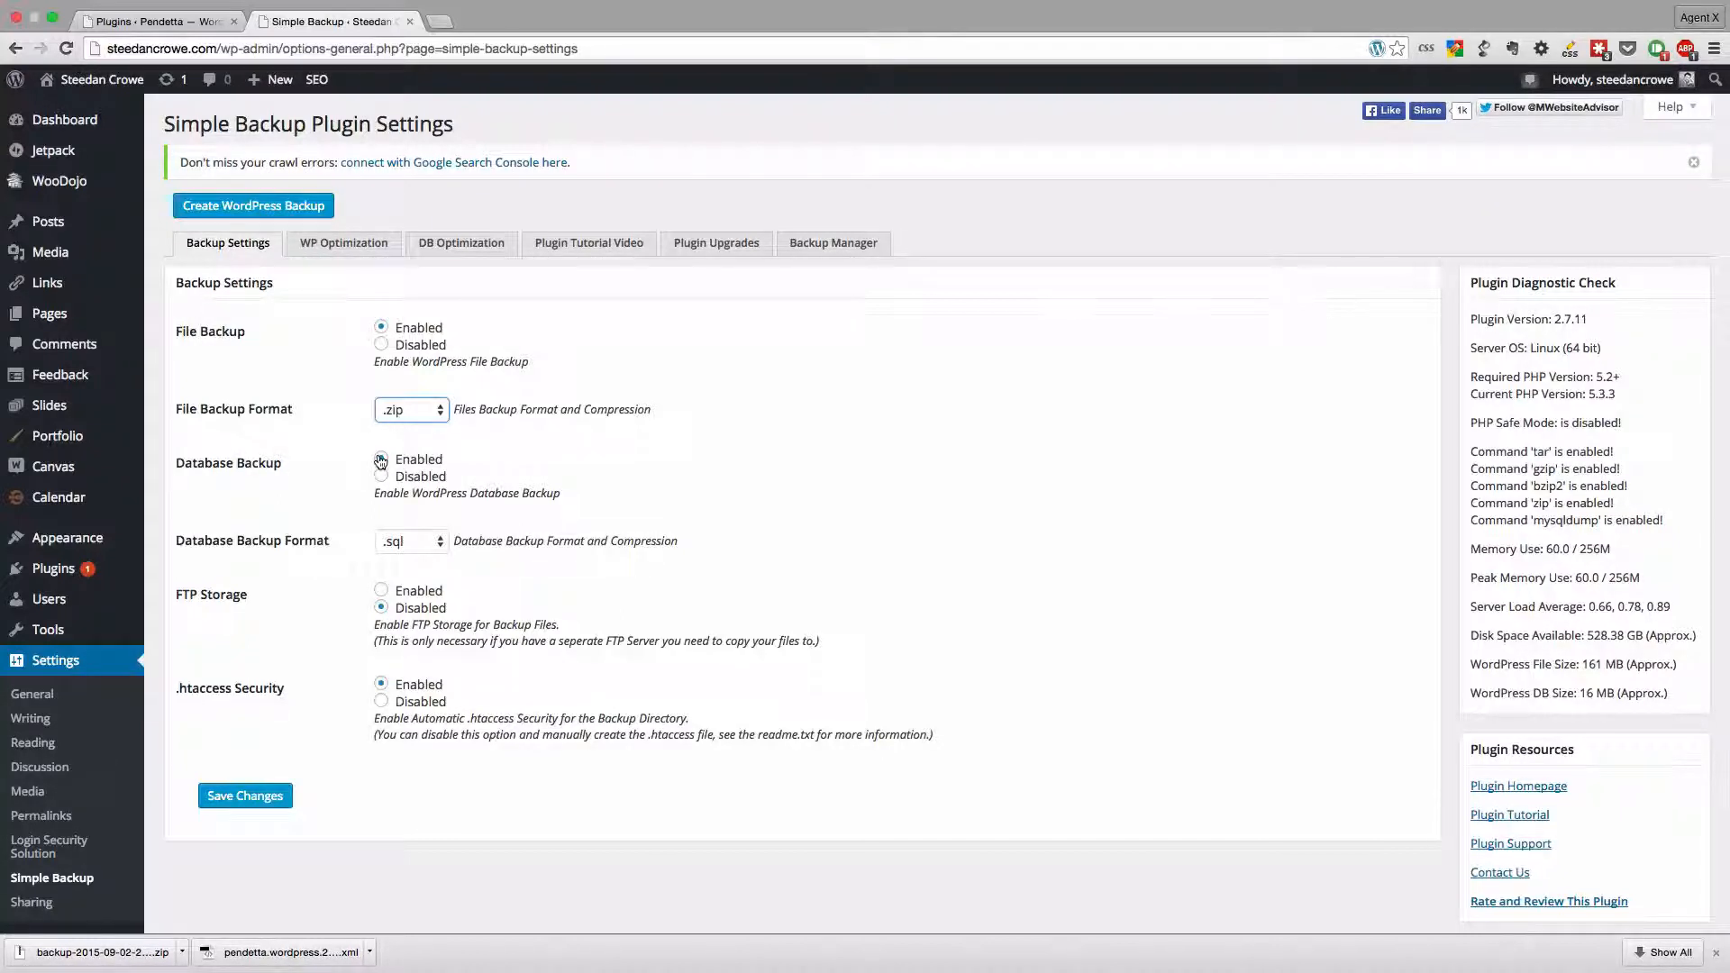
scroll(457, 284, down, 1)
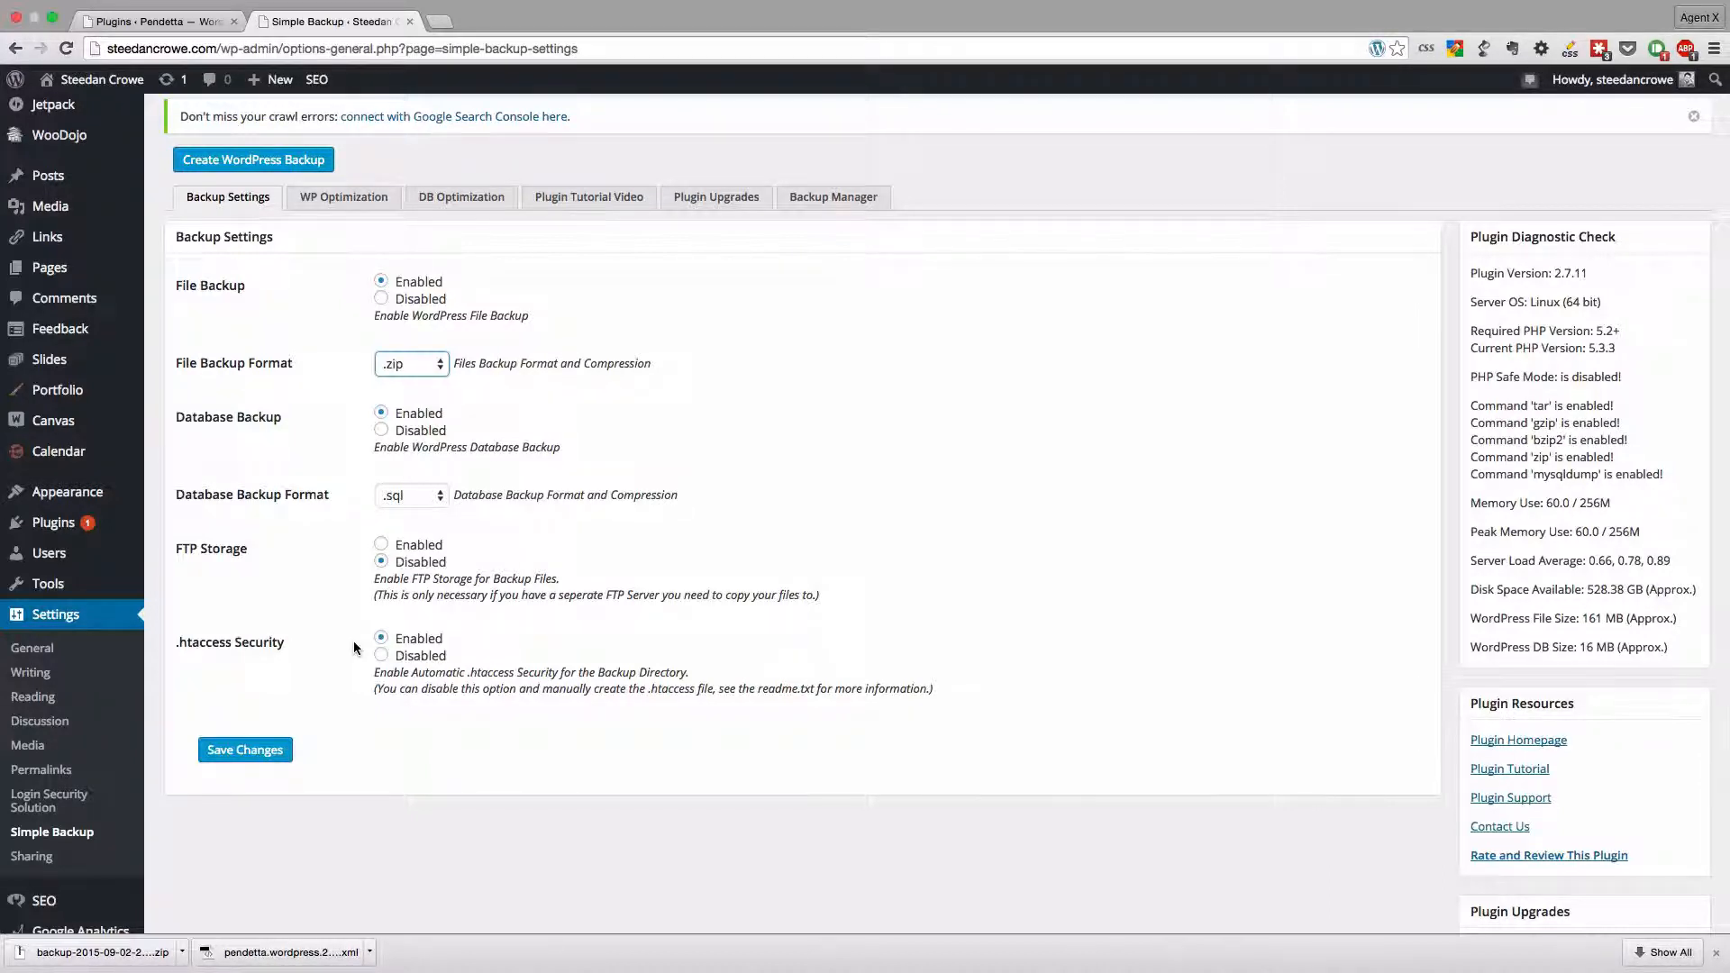
click(255, 755)
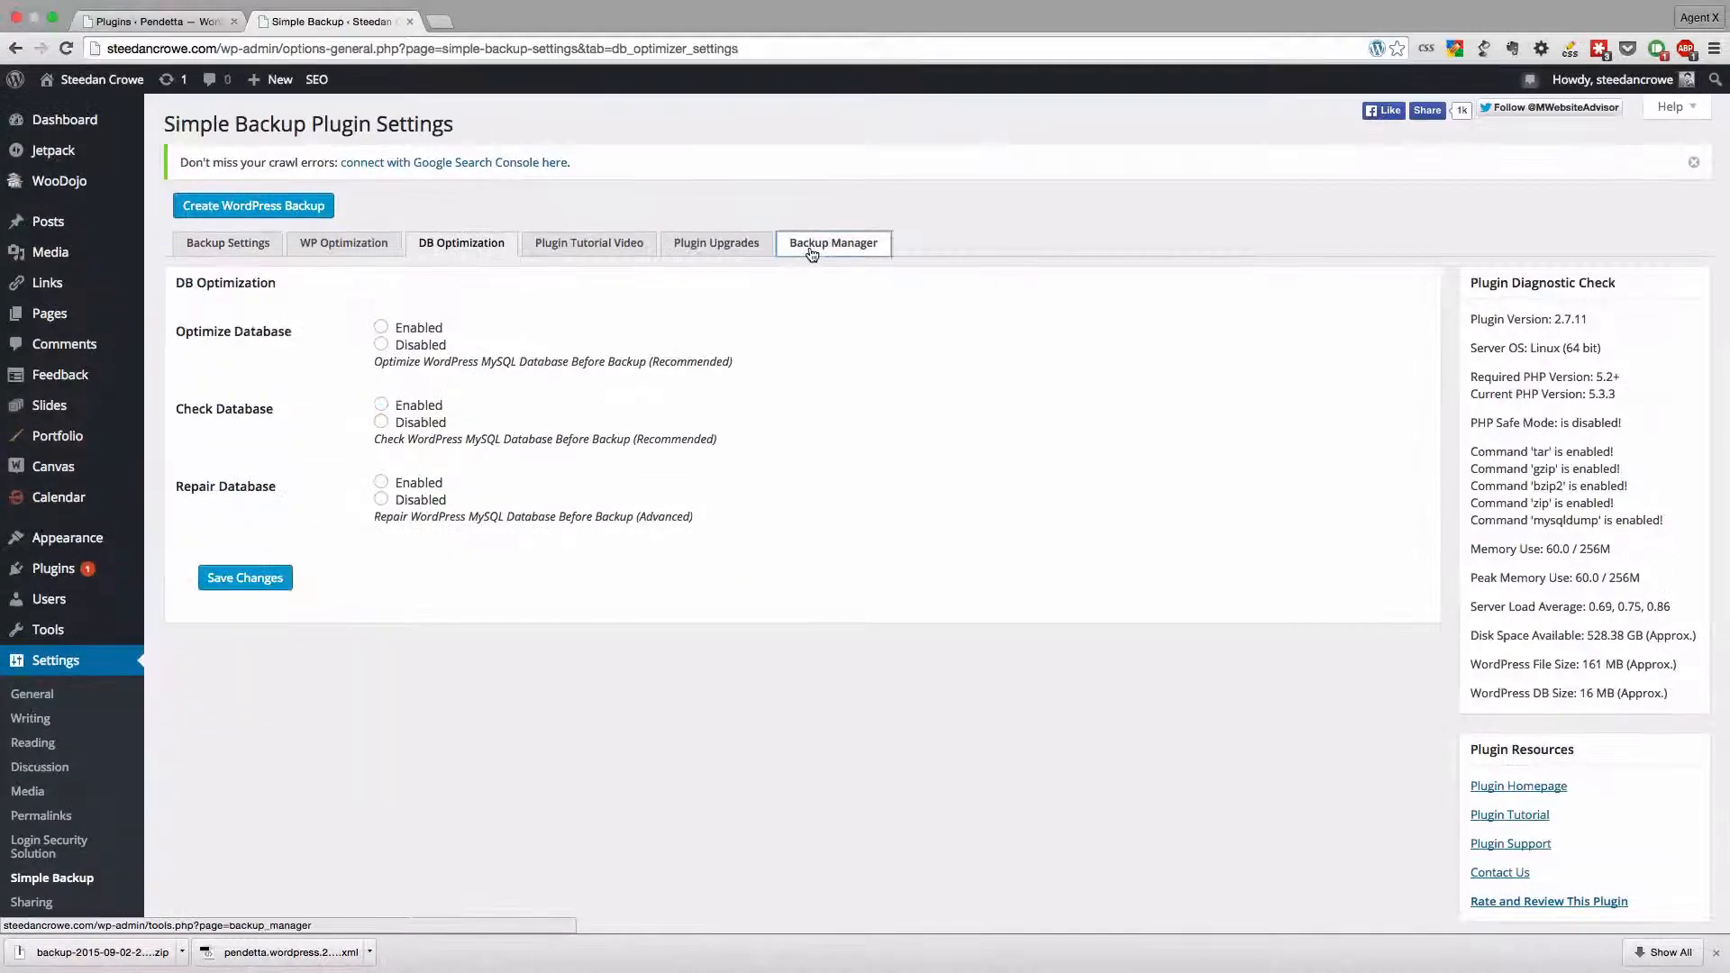
- Create a new WordPress backup from the Backup Manager and refresh the list of local backup files
click(812, 253)
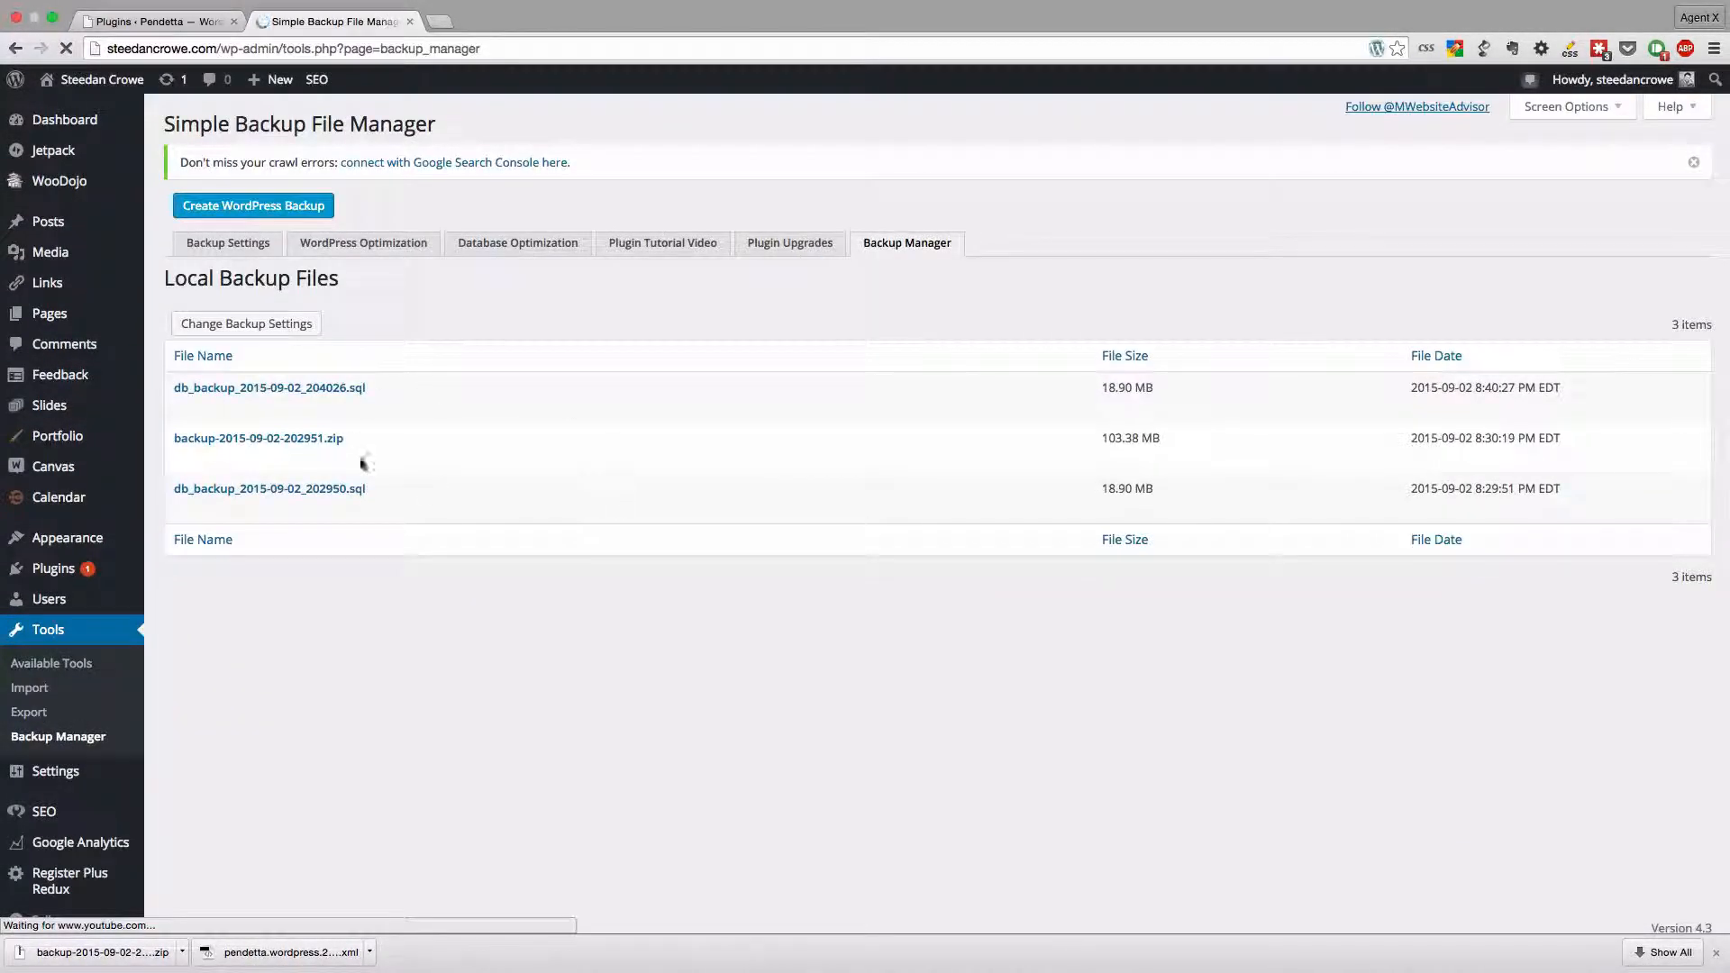
click(255, 212)
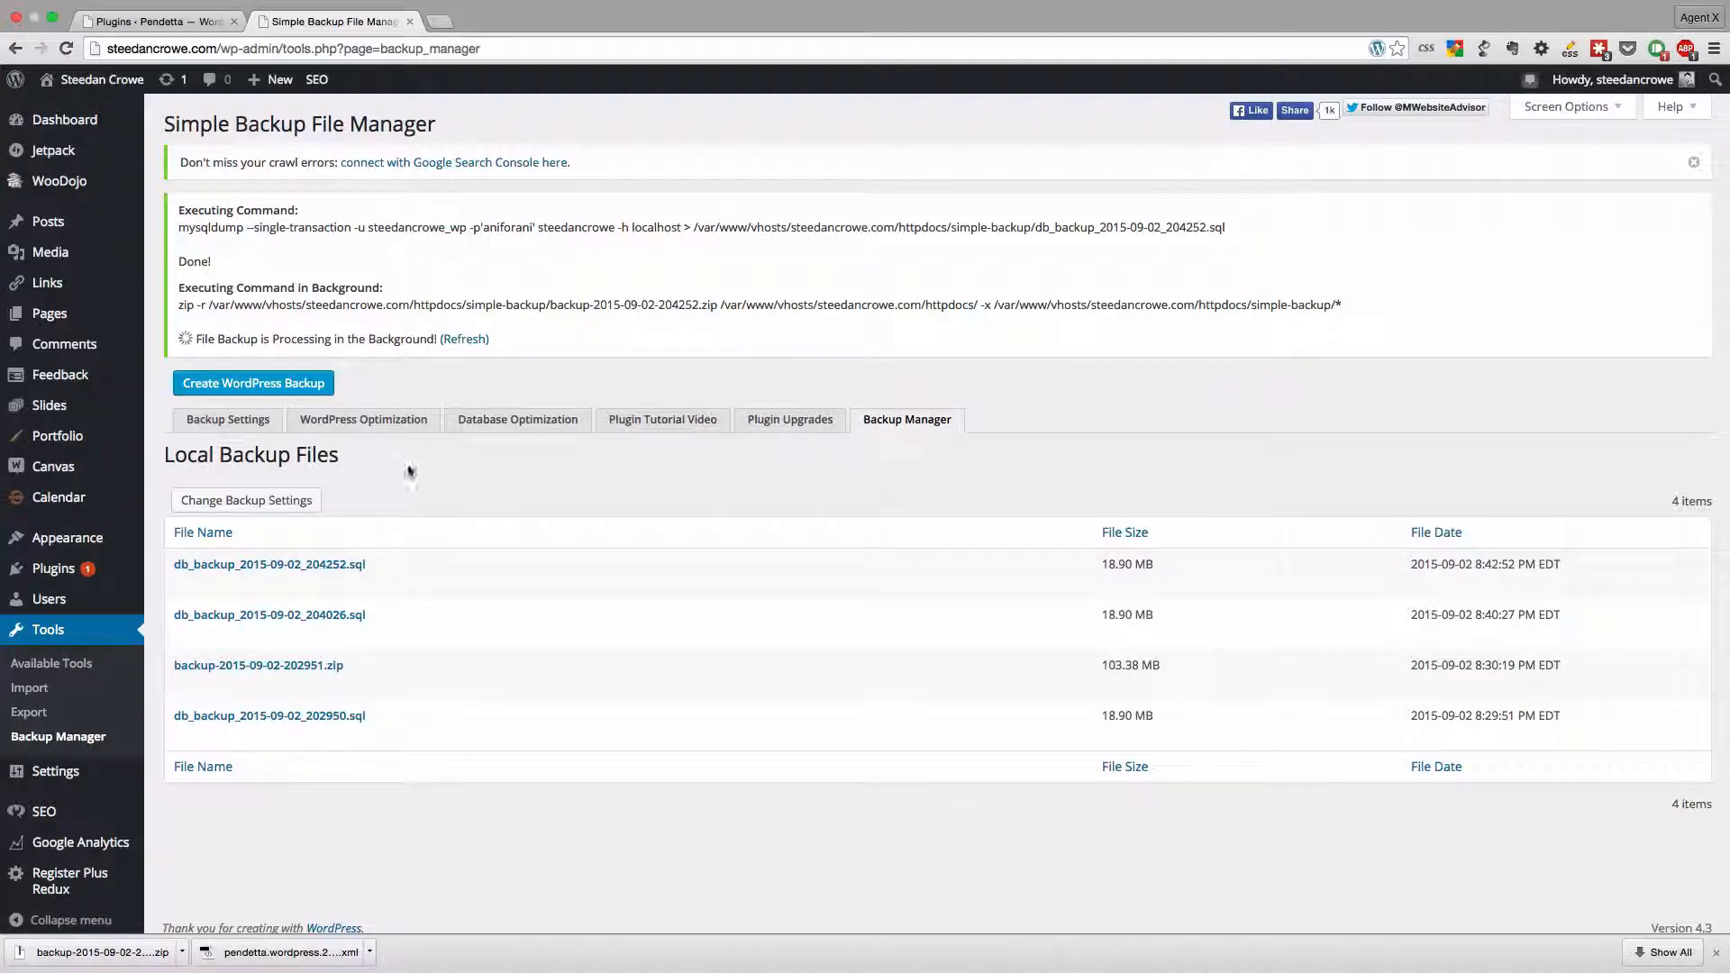
mouse_move(225, 566)
click(464, 339)
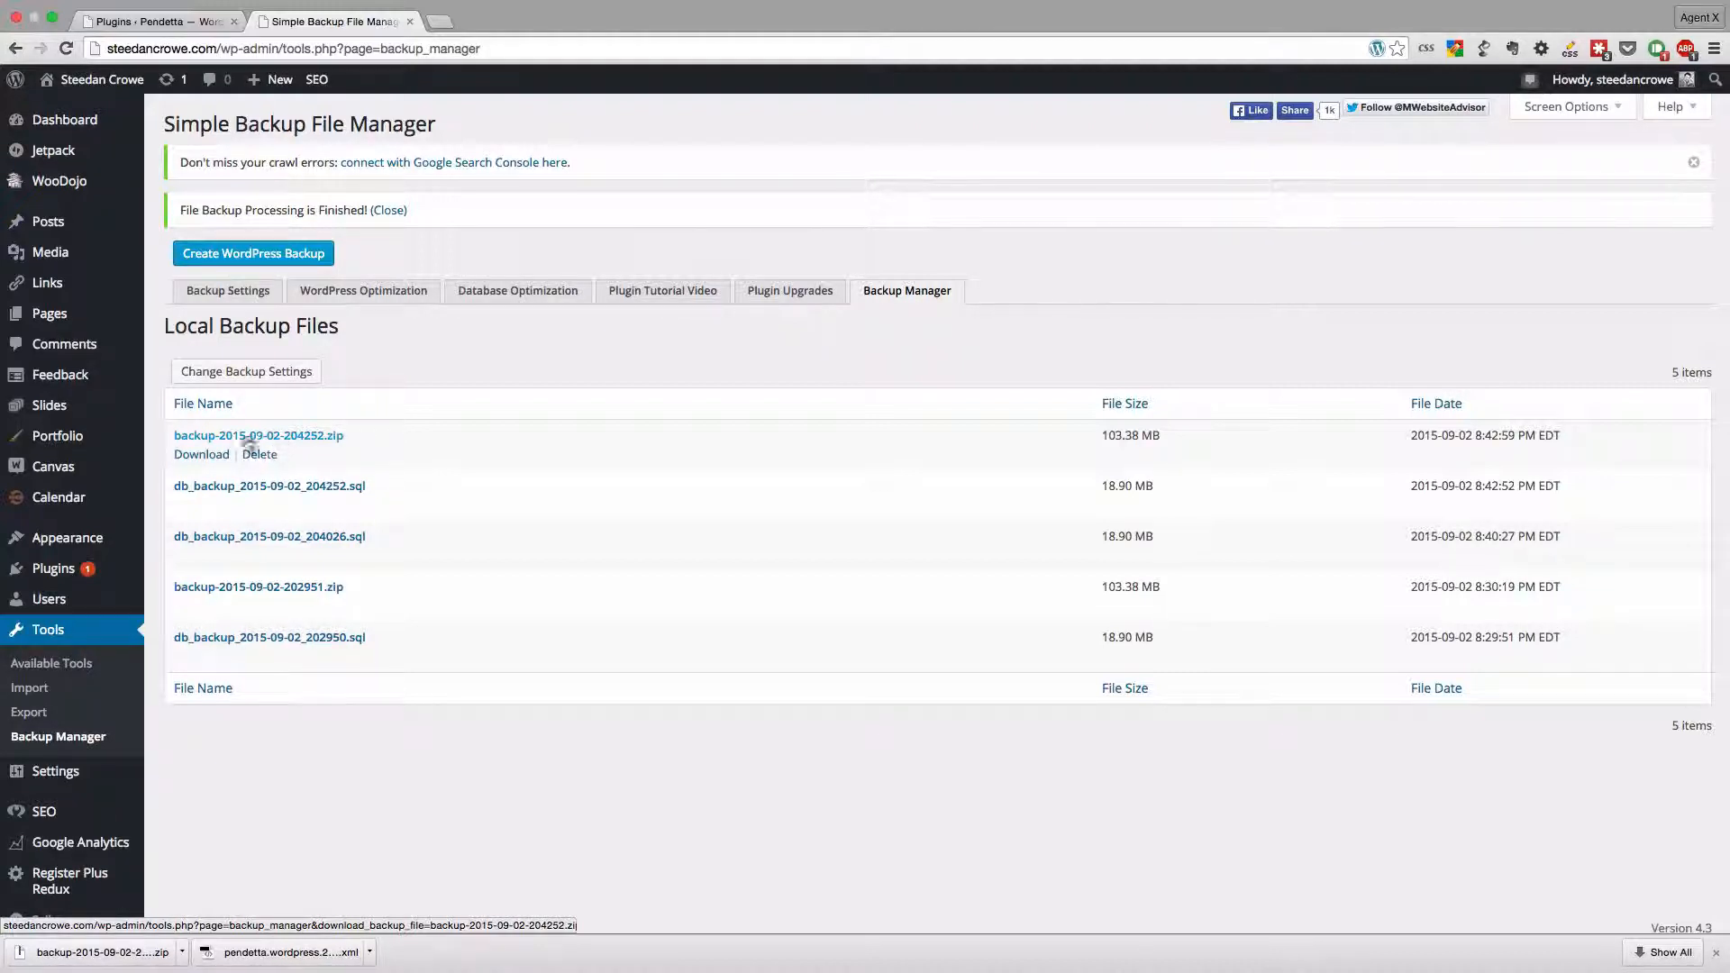
- Download the newly created backup files, backup-2015-09-02-204252.zip and db_backup_2015-09-02_204252.sql
click(215, 455)
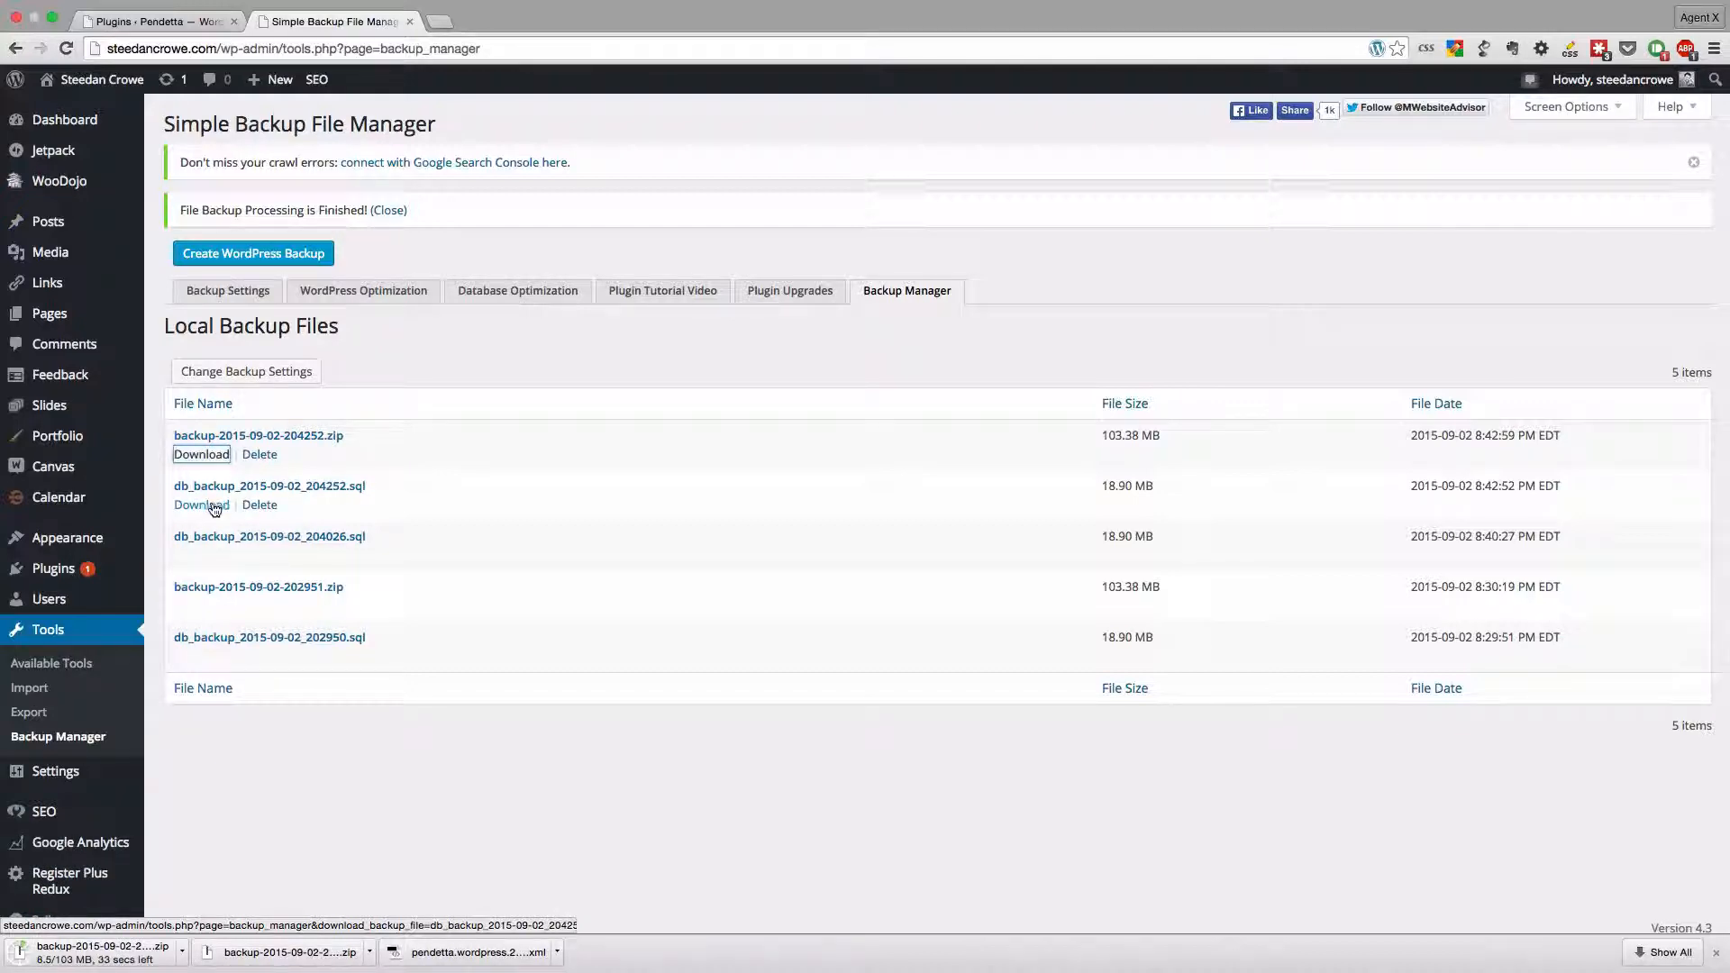
click(203, 506)
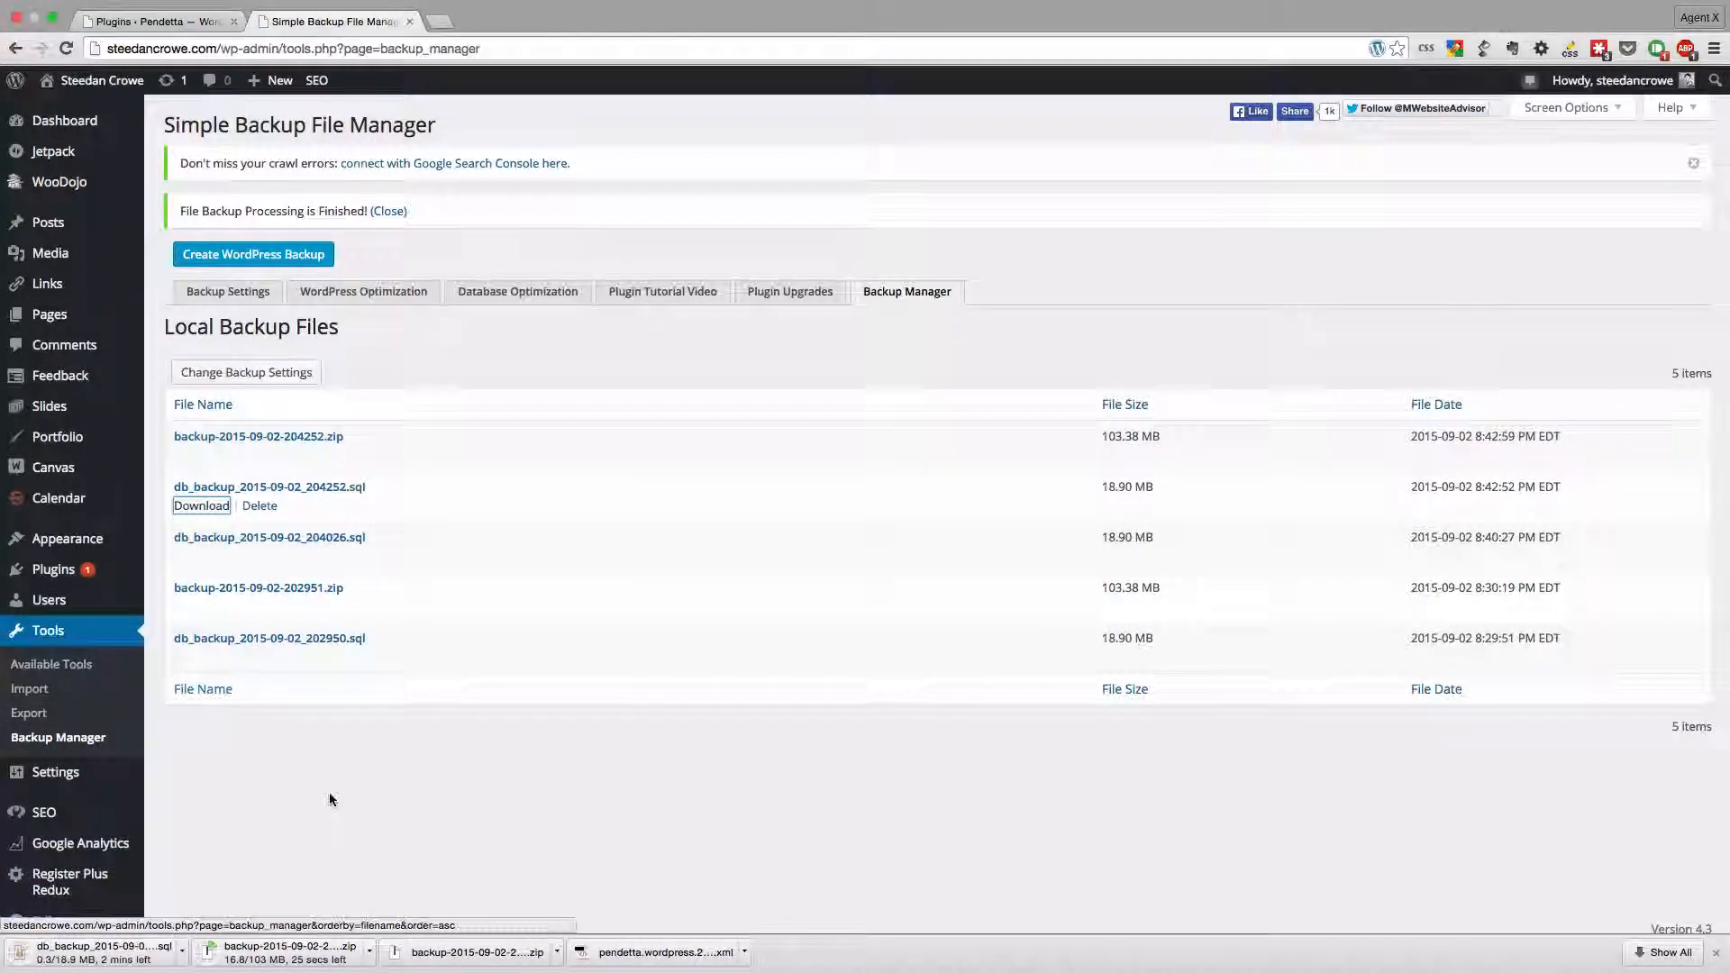
- Extract the downloaded backup-2015-09-02-202951.zip in Finder and open the extracted var 2 folder down through vhosts to httpdocs
click(454, 954)
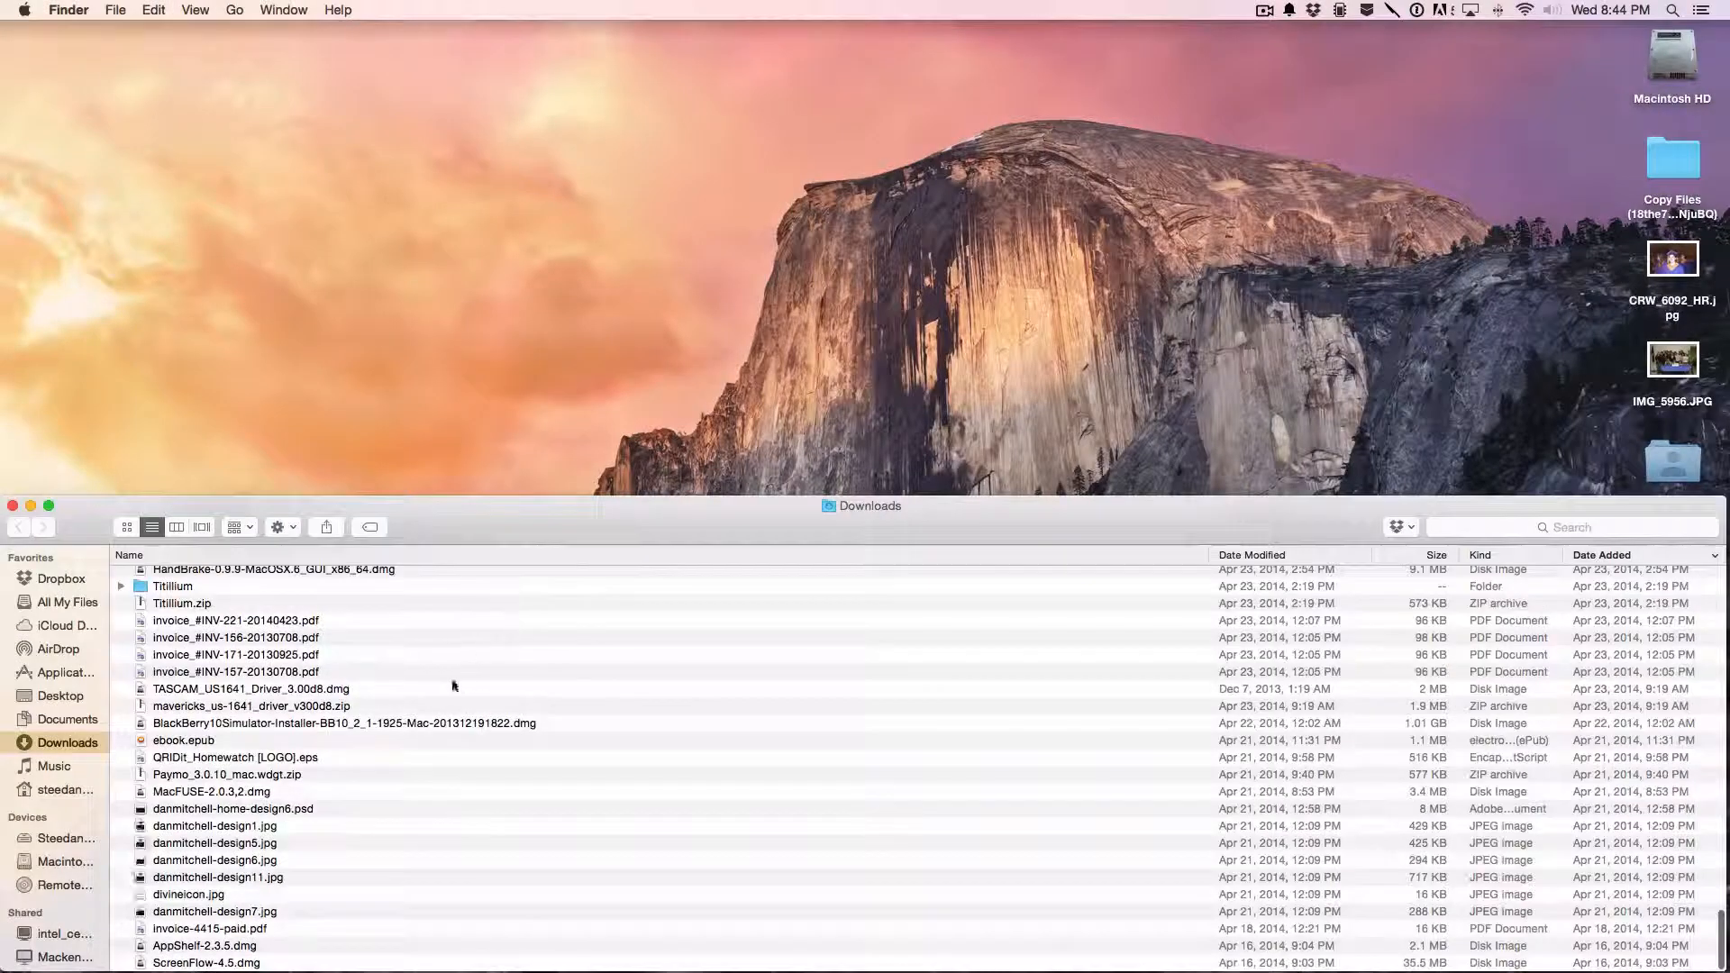
scroll(451, 682, down, 10)
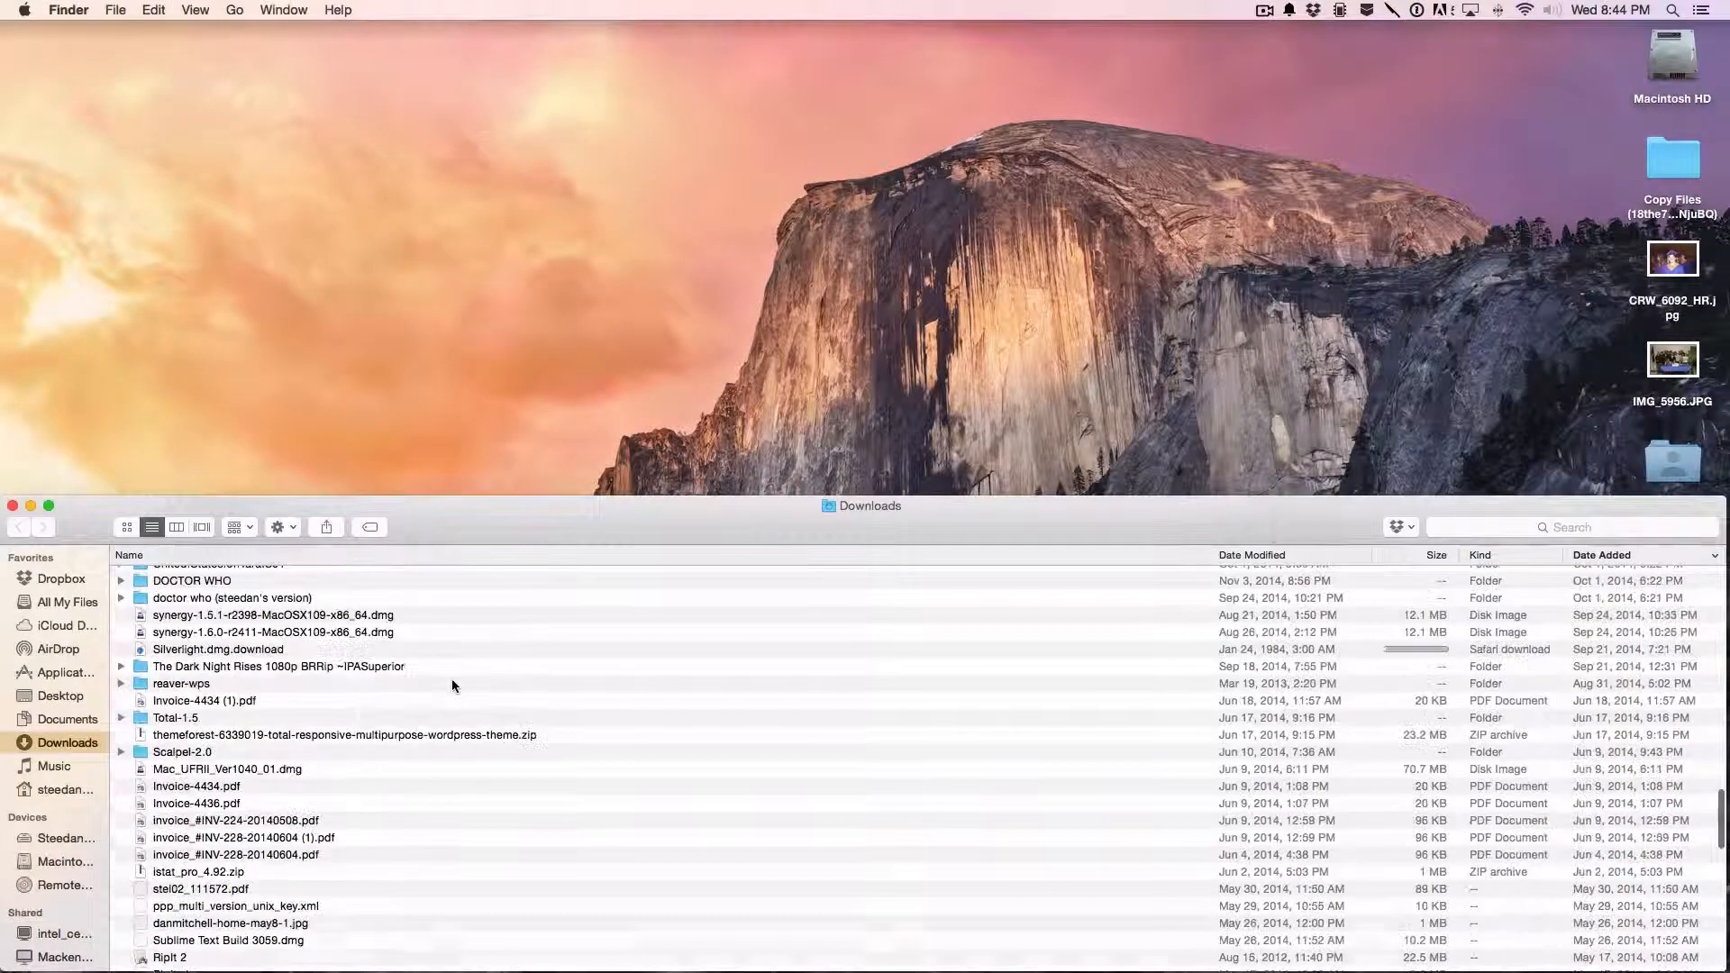
scroll(451, 678, up, 15)
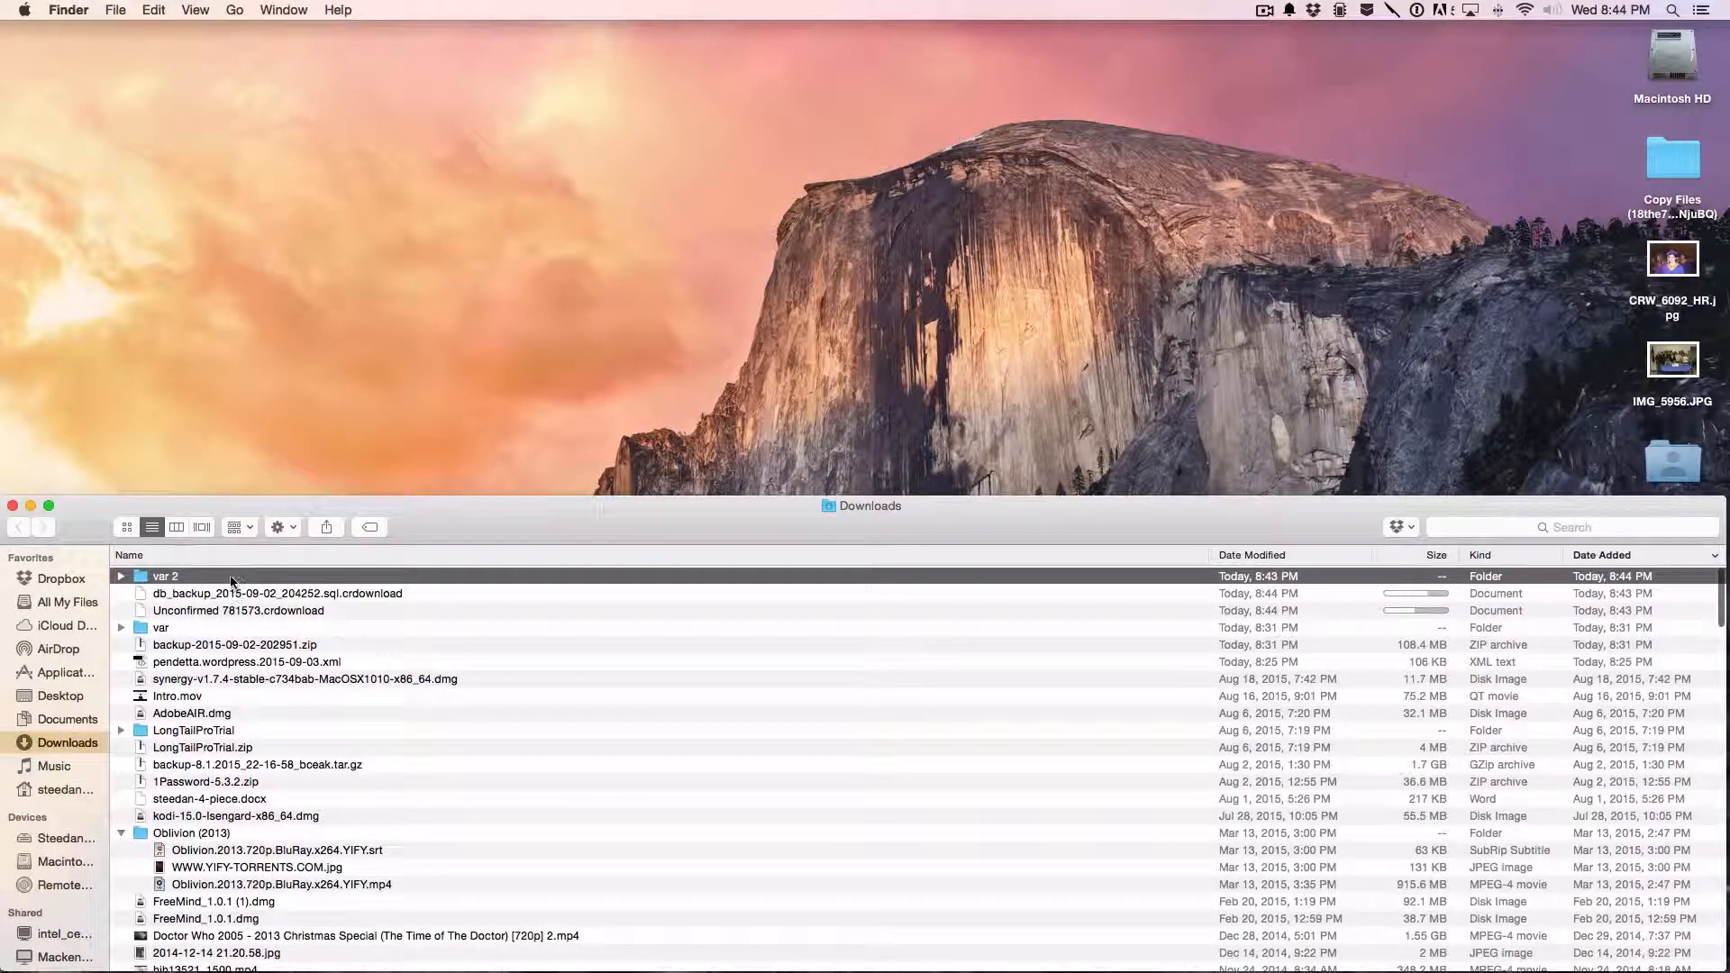
double_click(232, 579)
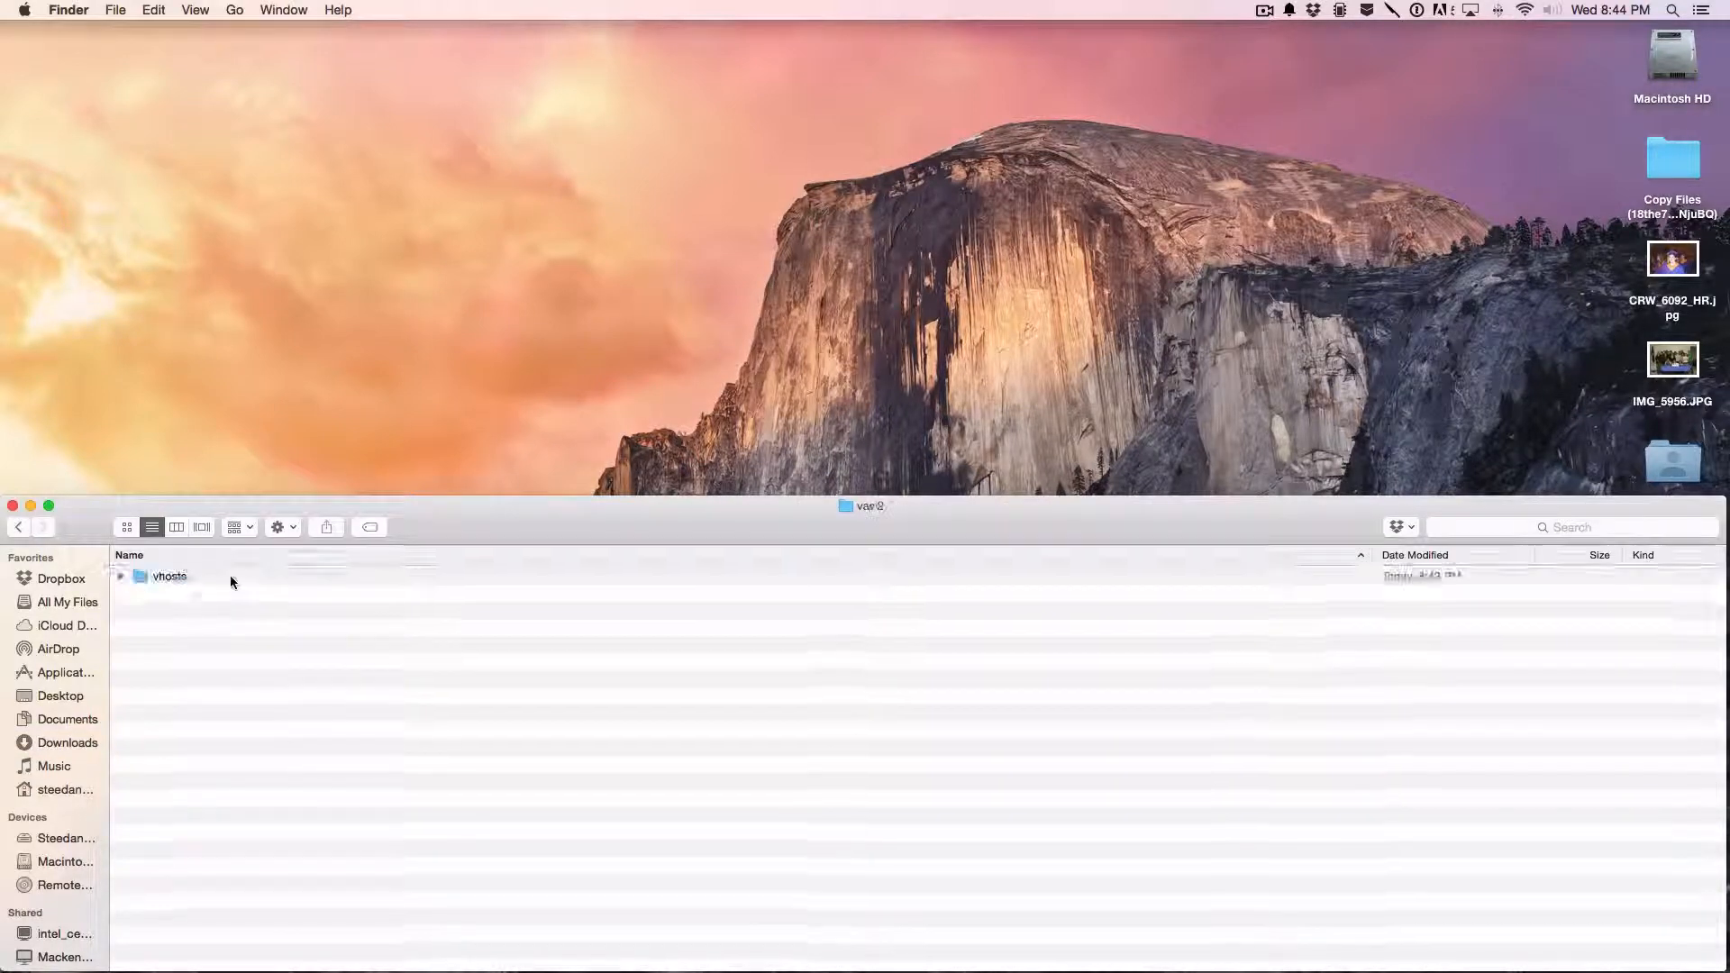
double_click(230, 575)
click(230, 575)
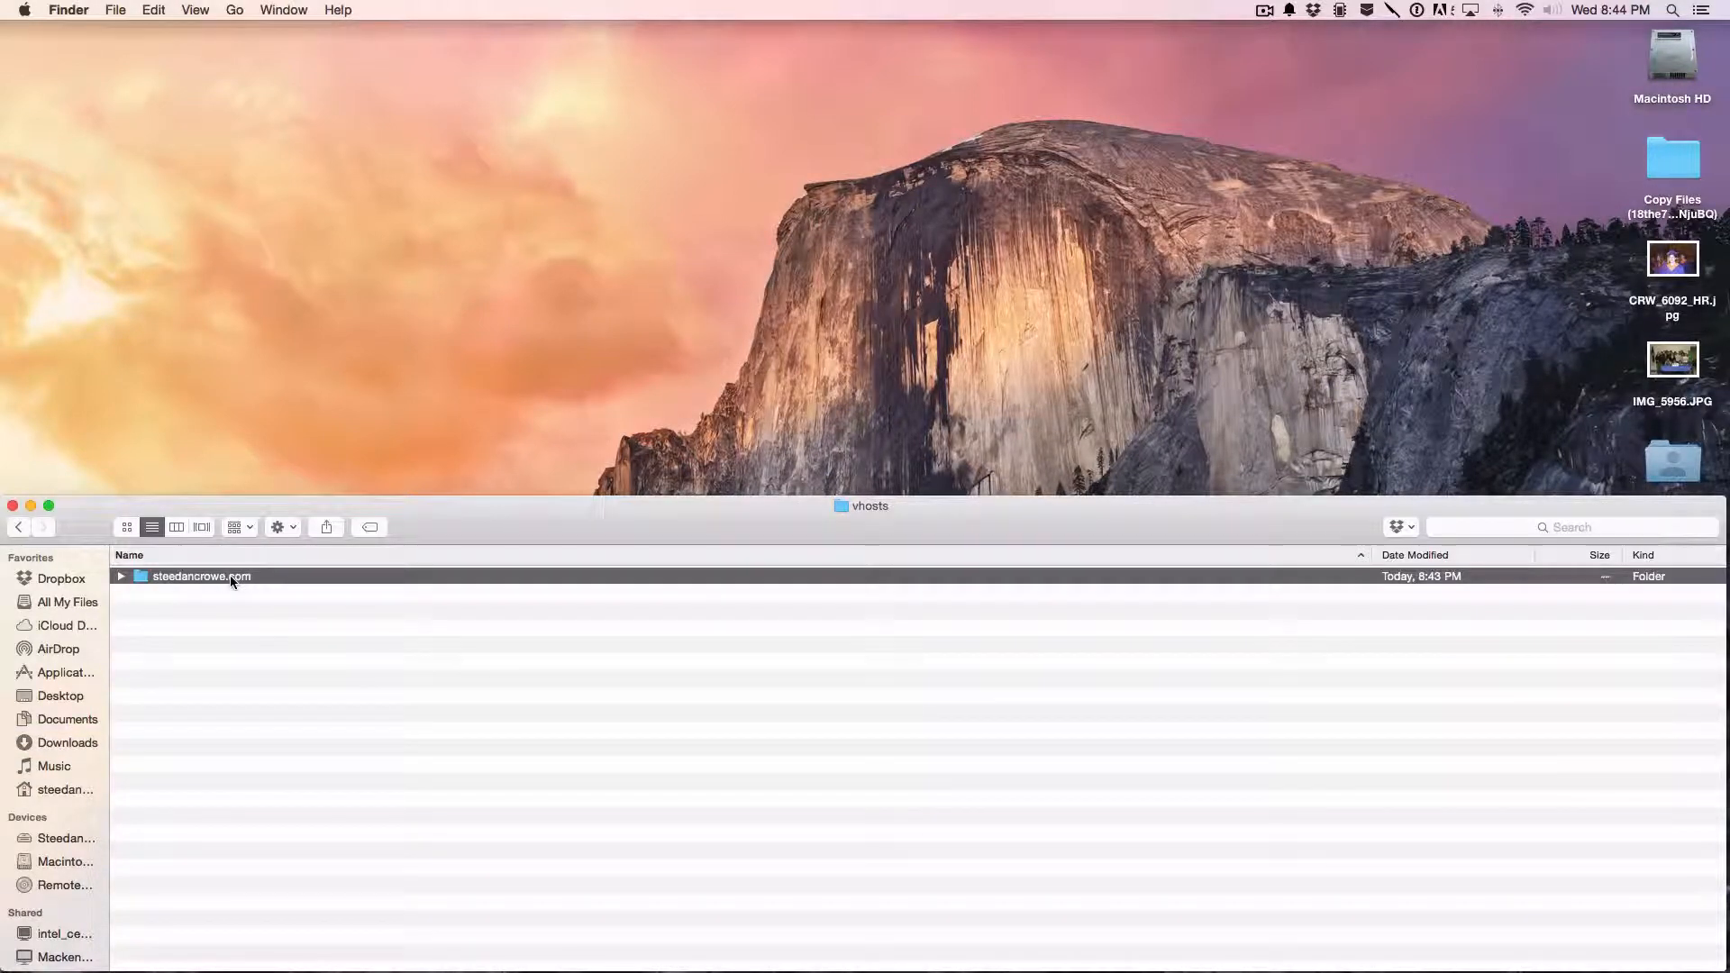
double_click(230, 574)
double_click(229, 574)
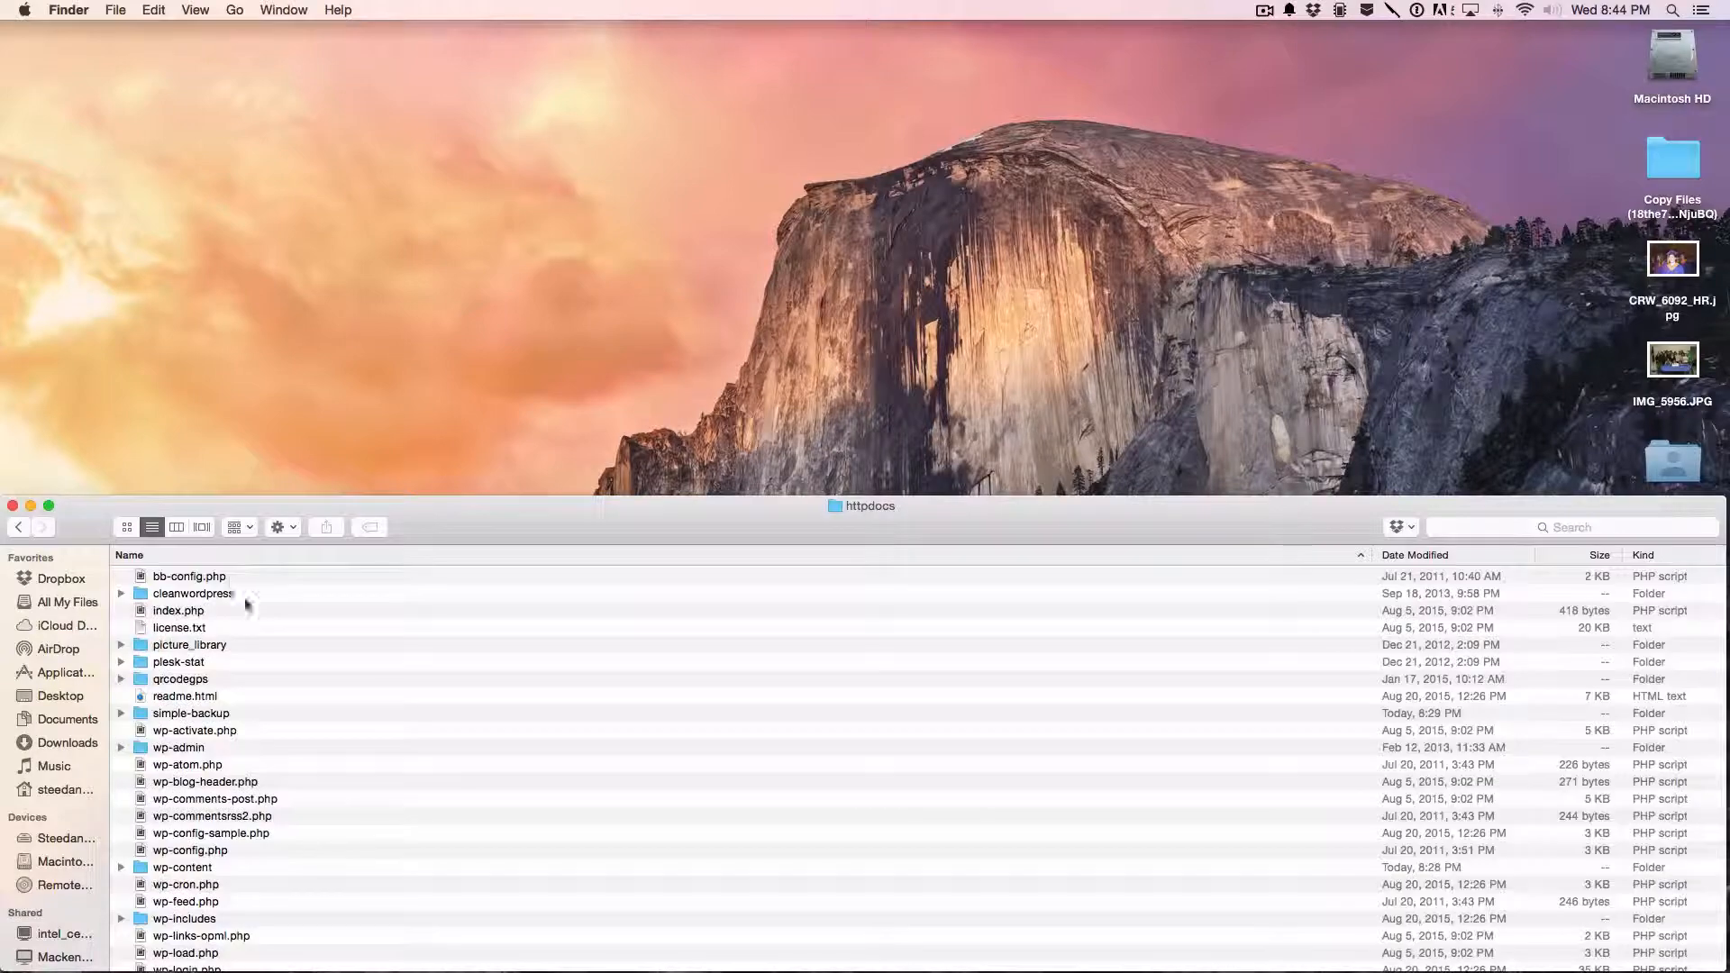
- Examine the backed-up WordPress files in httpdocs, including the wp-content folder and its uploads subfolder
scroll(313, 671, down, 5)
scroll(313, 671, up, 5)
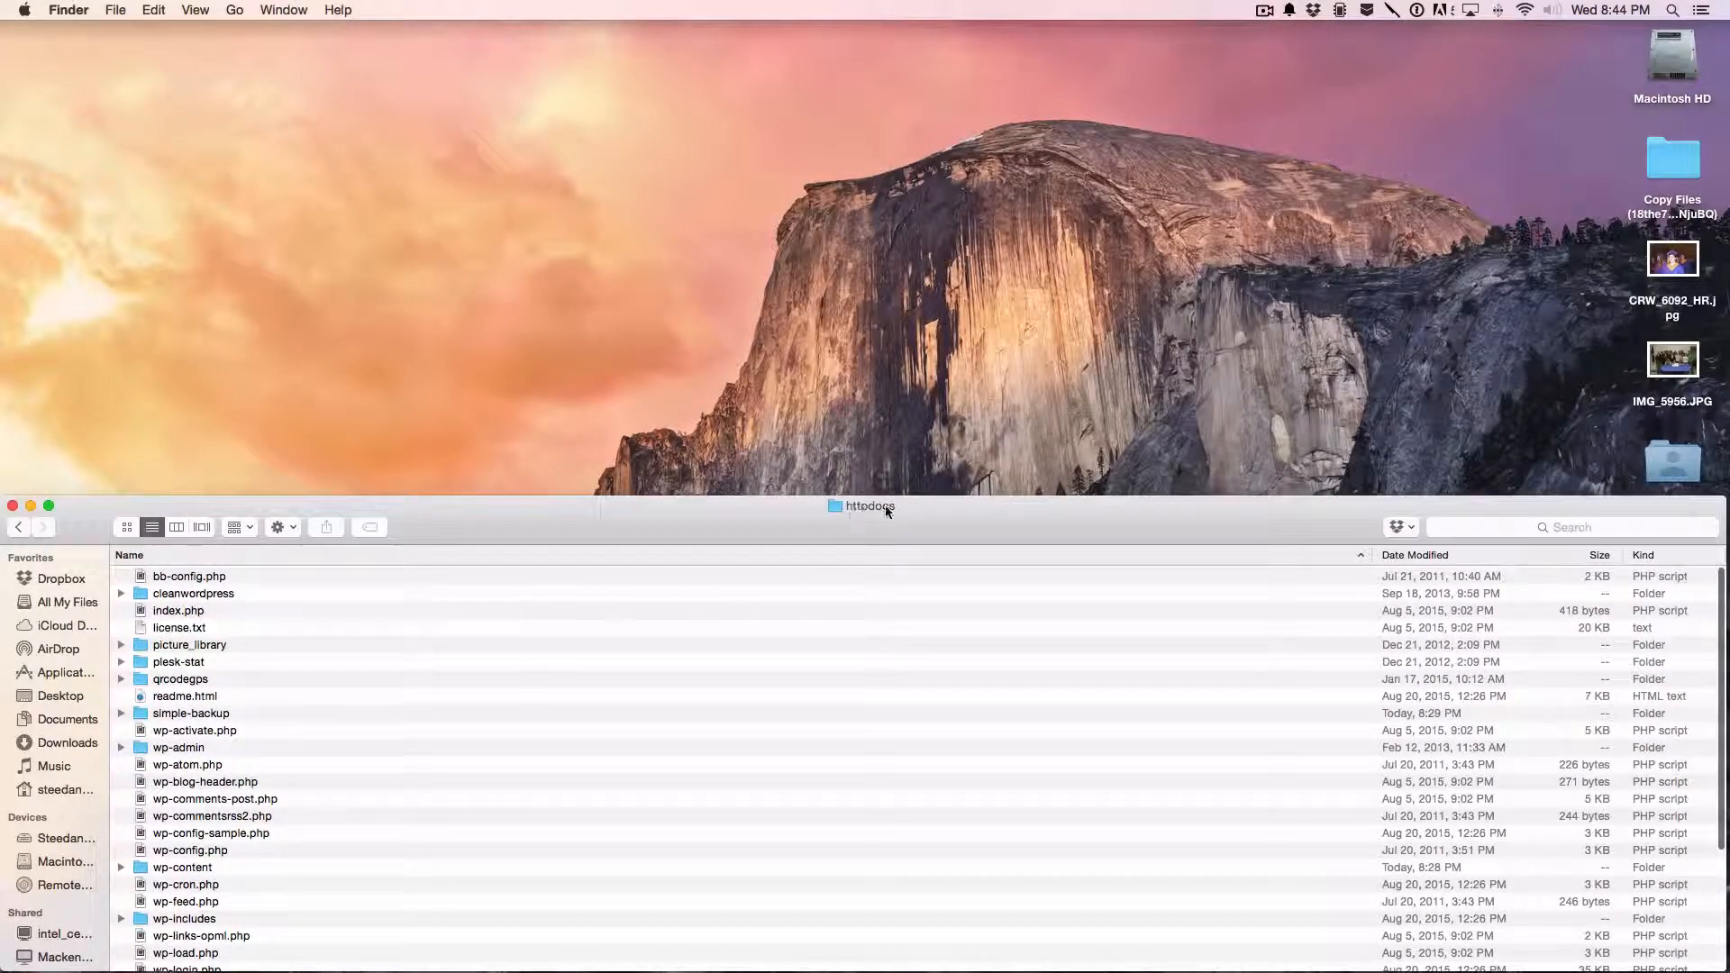
scroll(495, 758, down, 8)
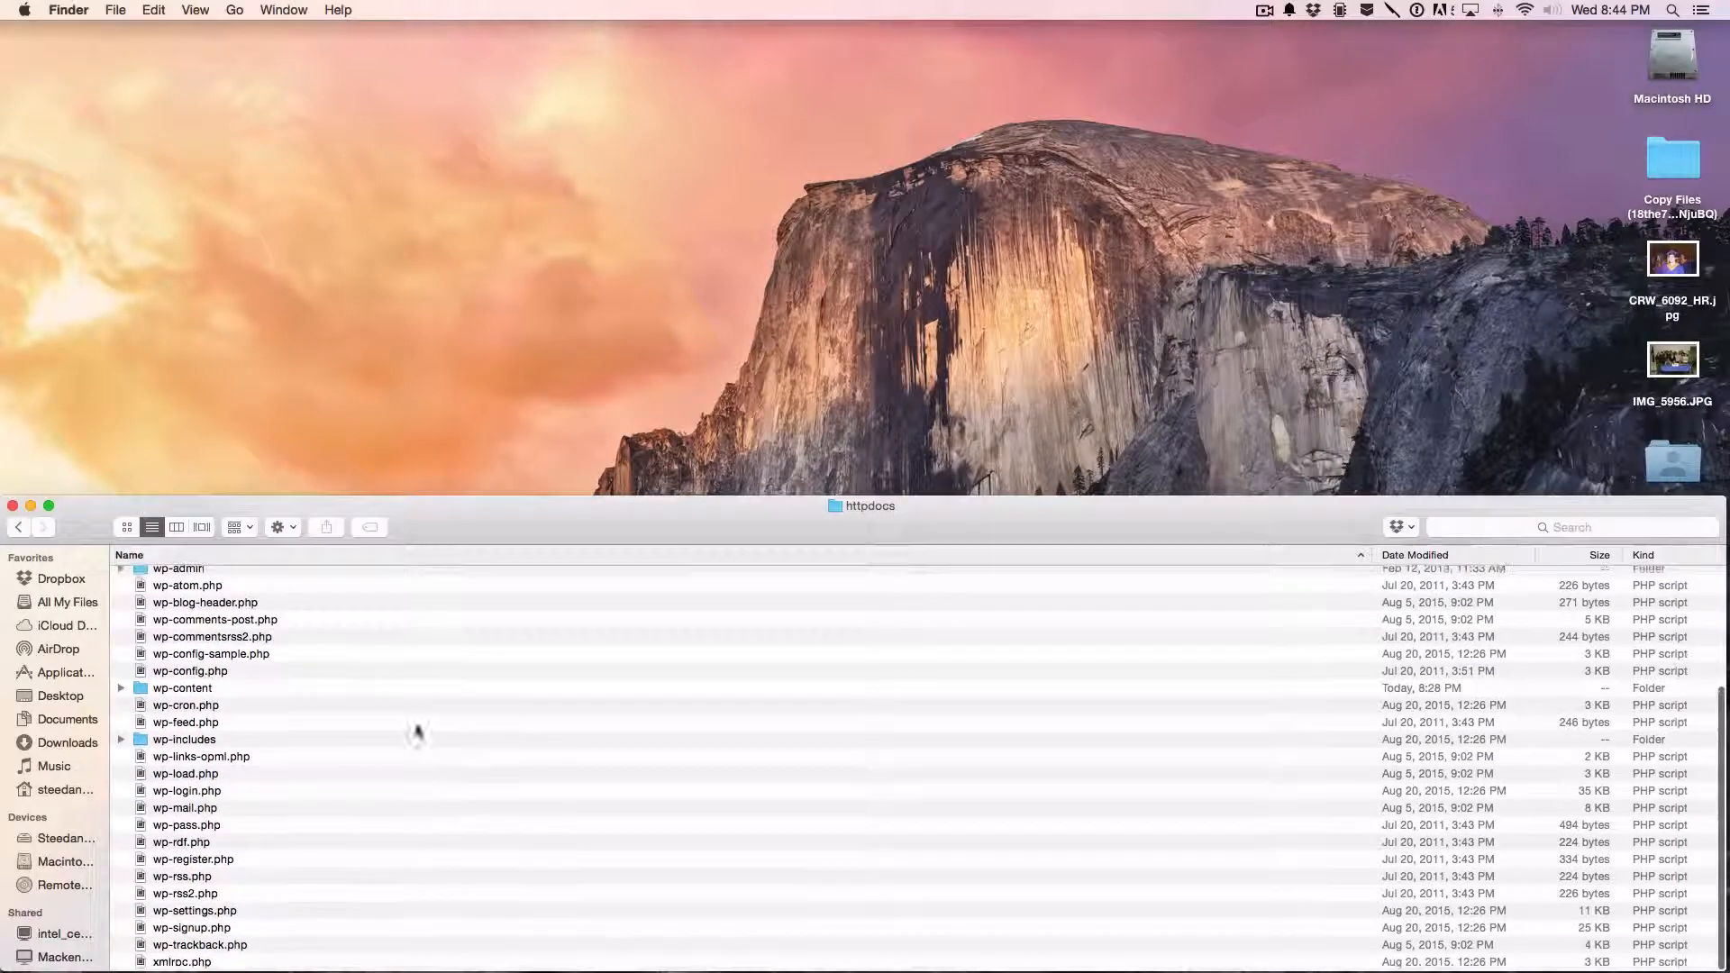
click(246, 689)
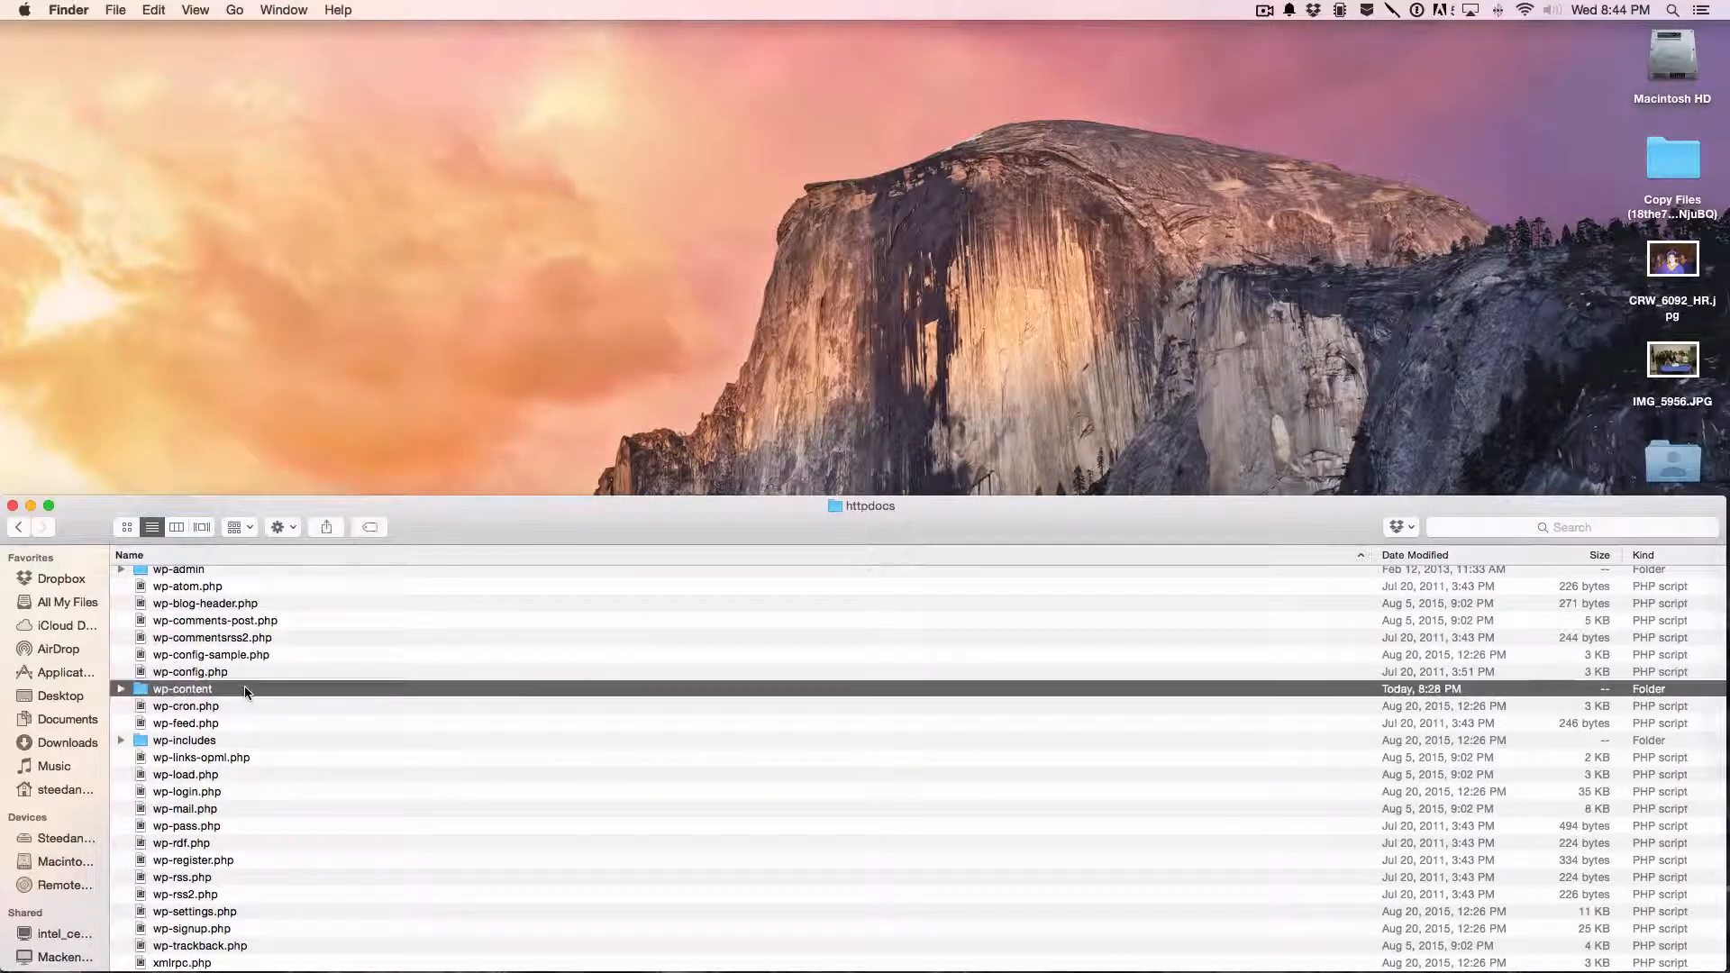
double_click(245, 689)
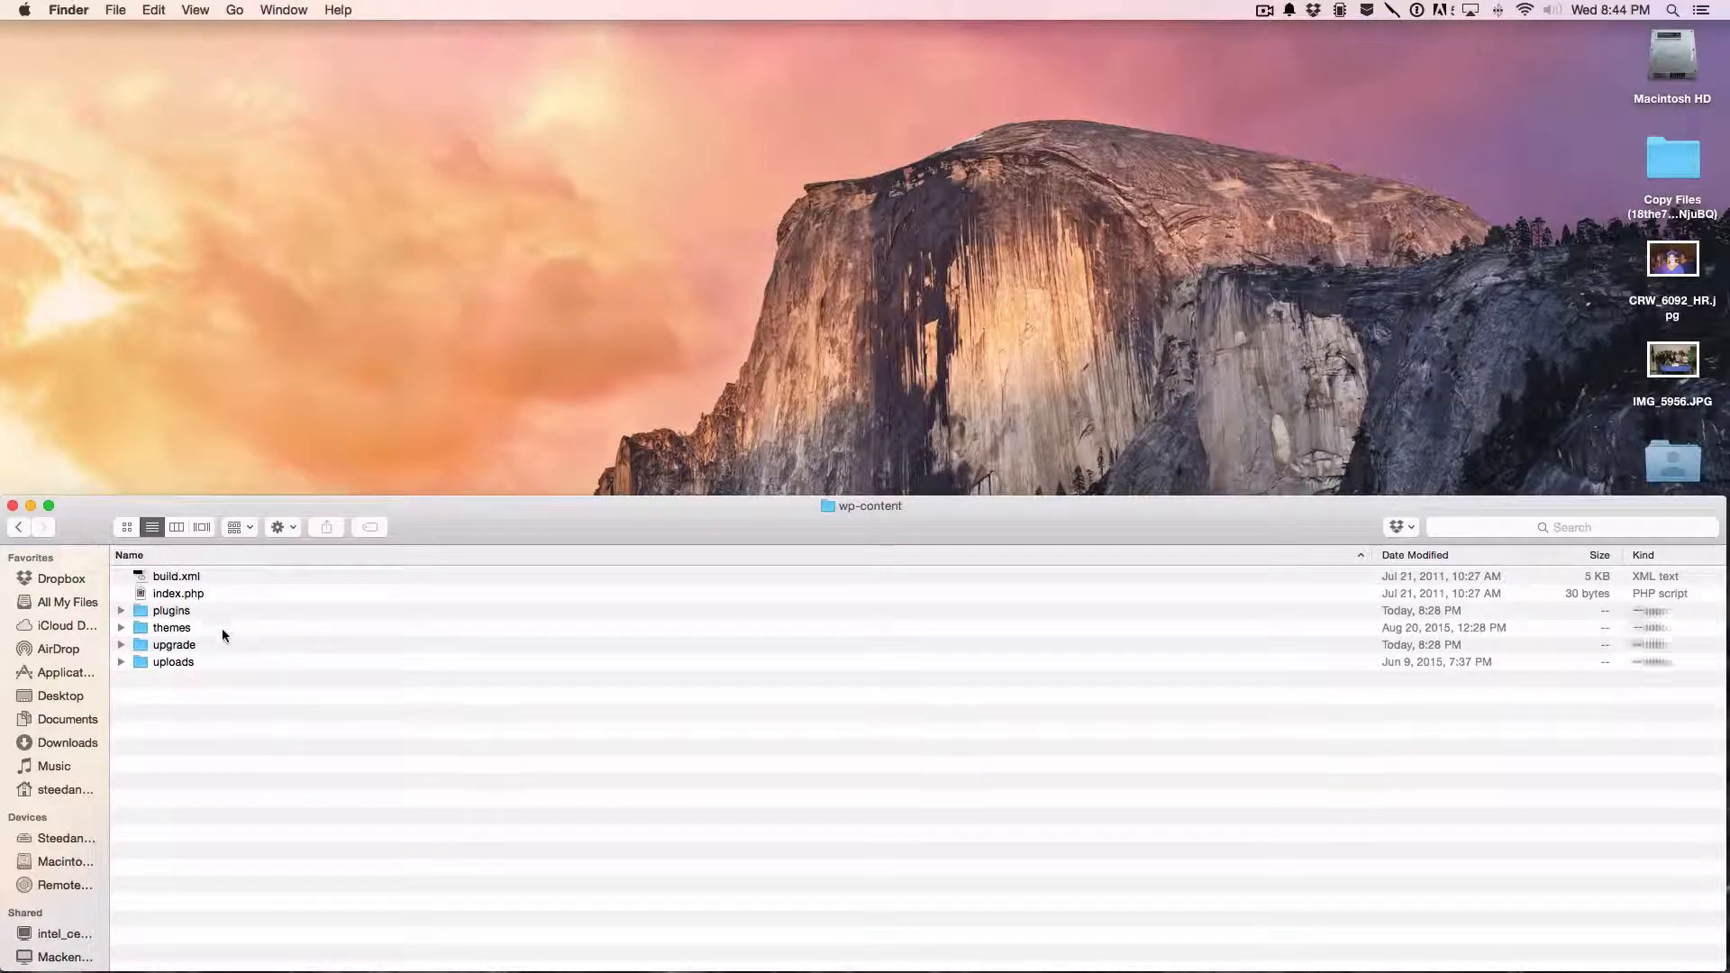
double_click(230, 661)
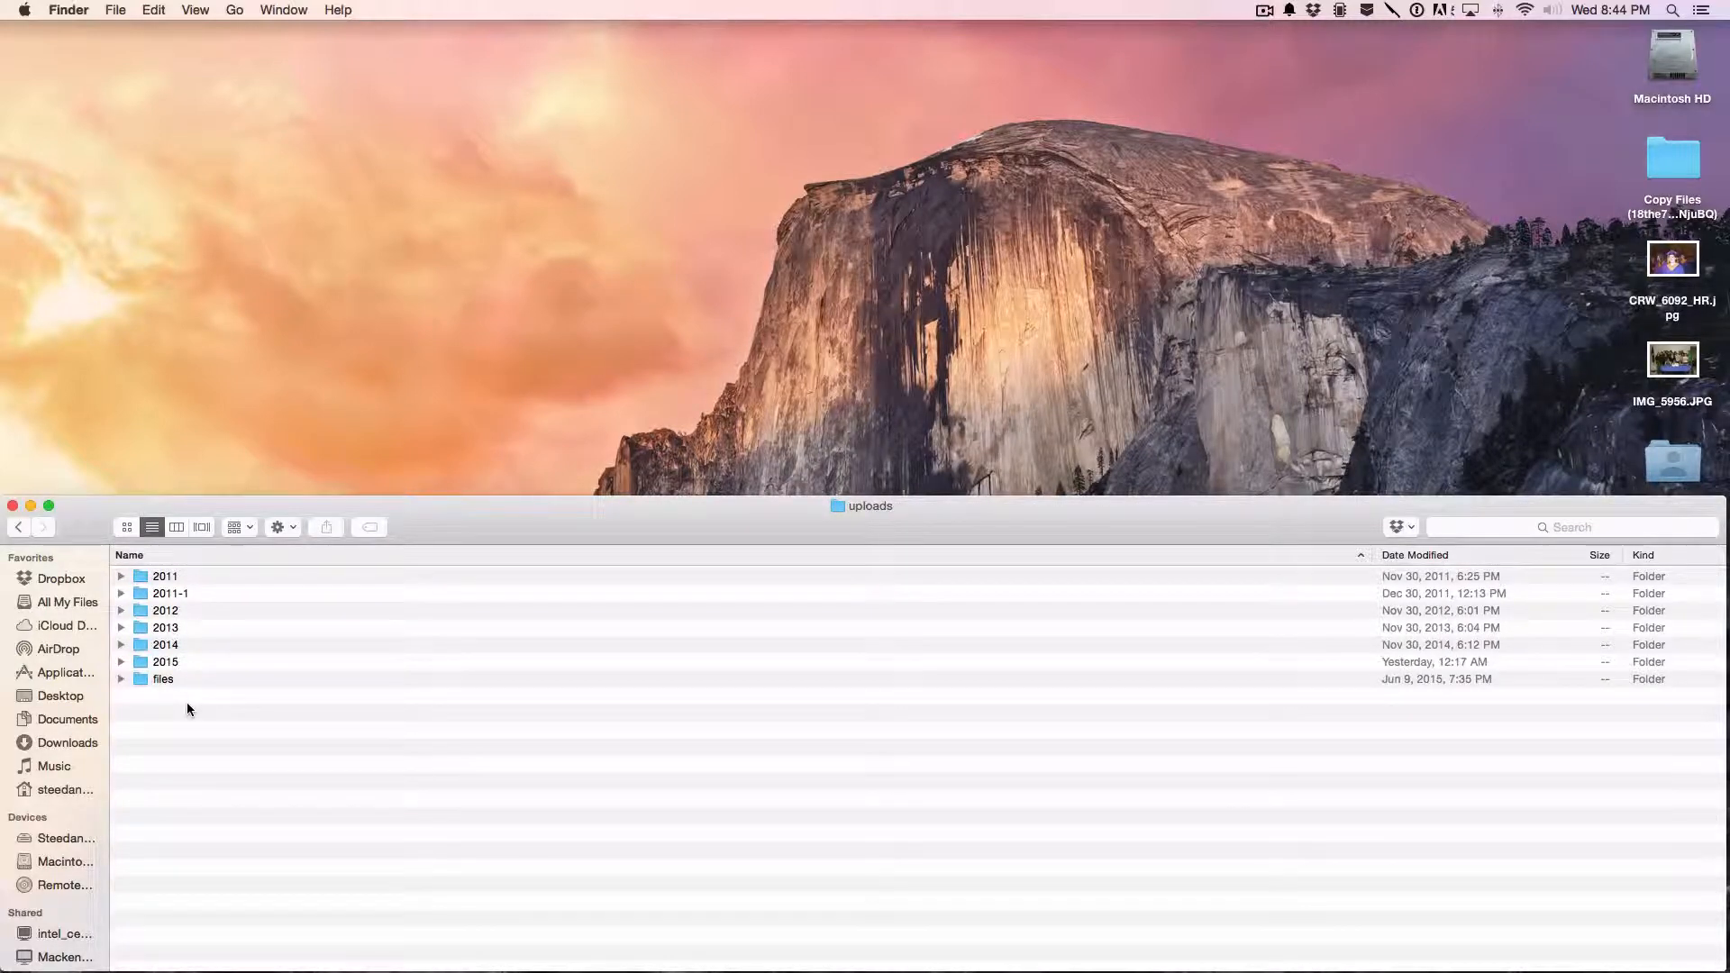
- Close the Finder window showing the uploads folder and switch back to the Backup Manager page in Google Chrome
click(12, 506)
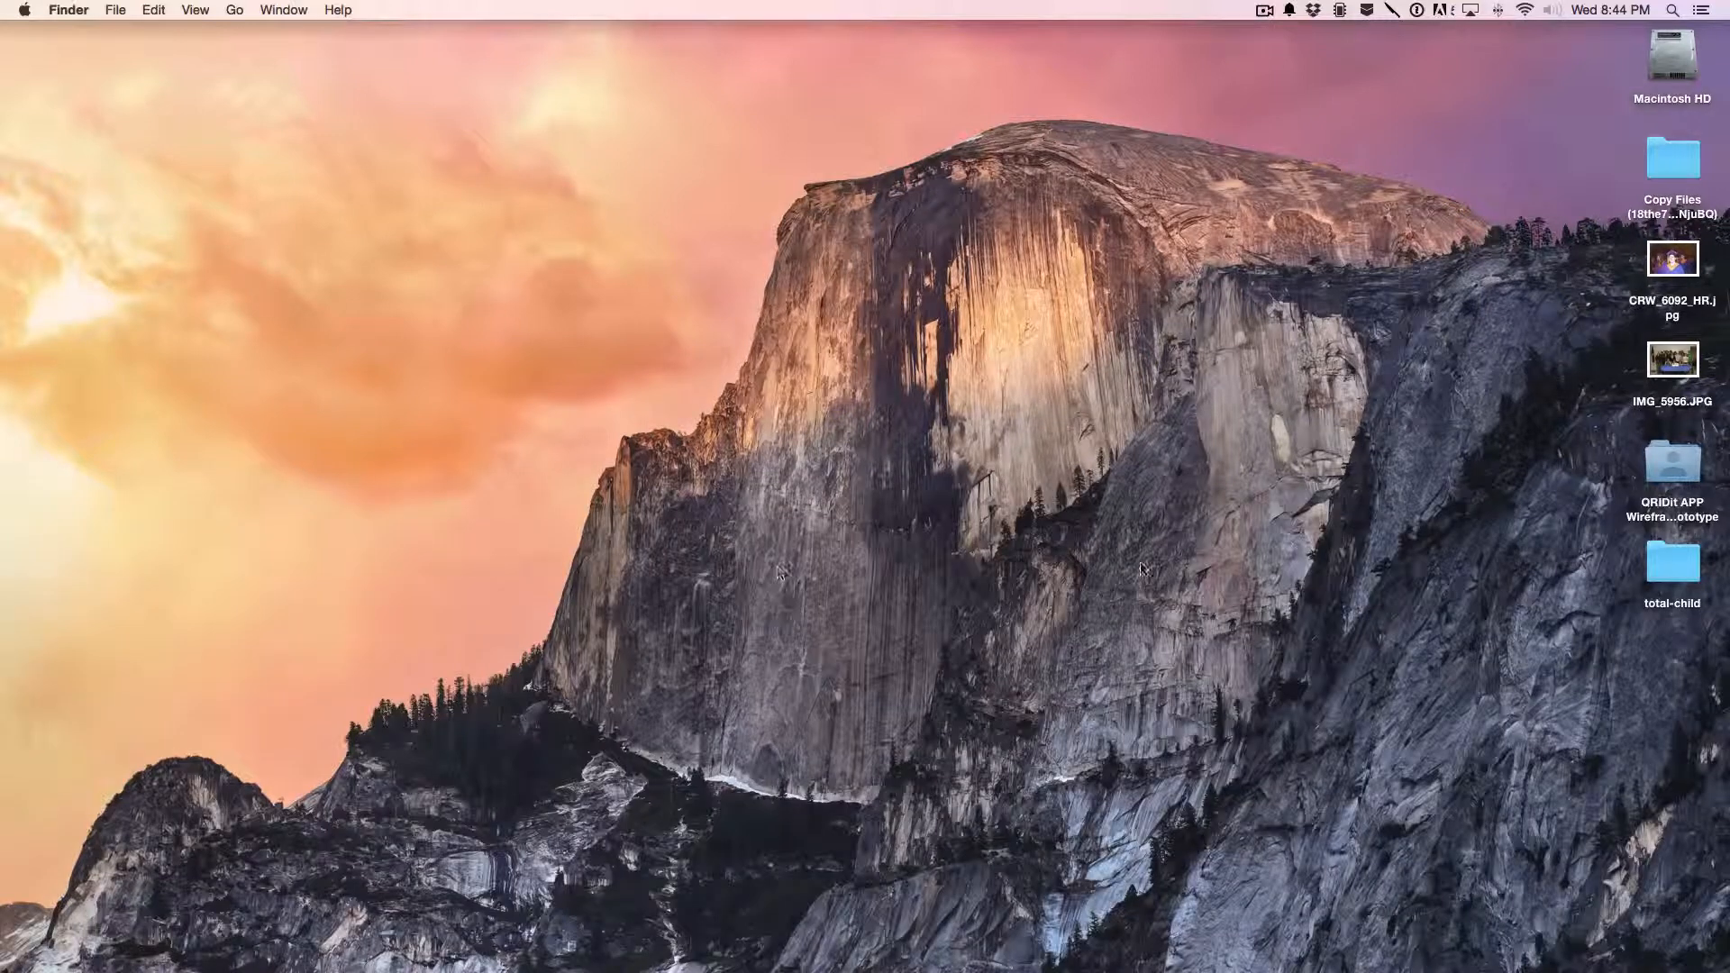
mouse_move(1727, 568)
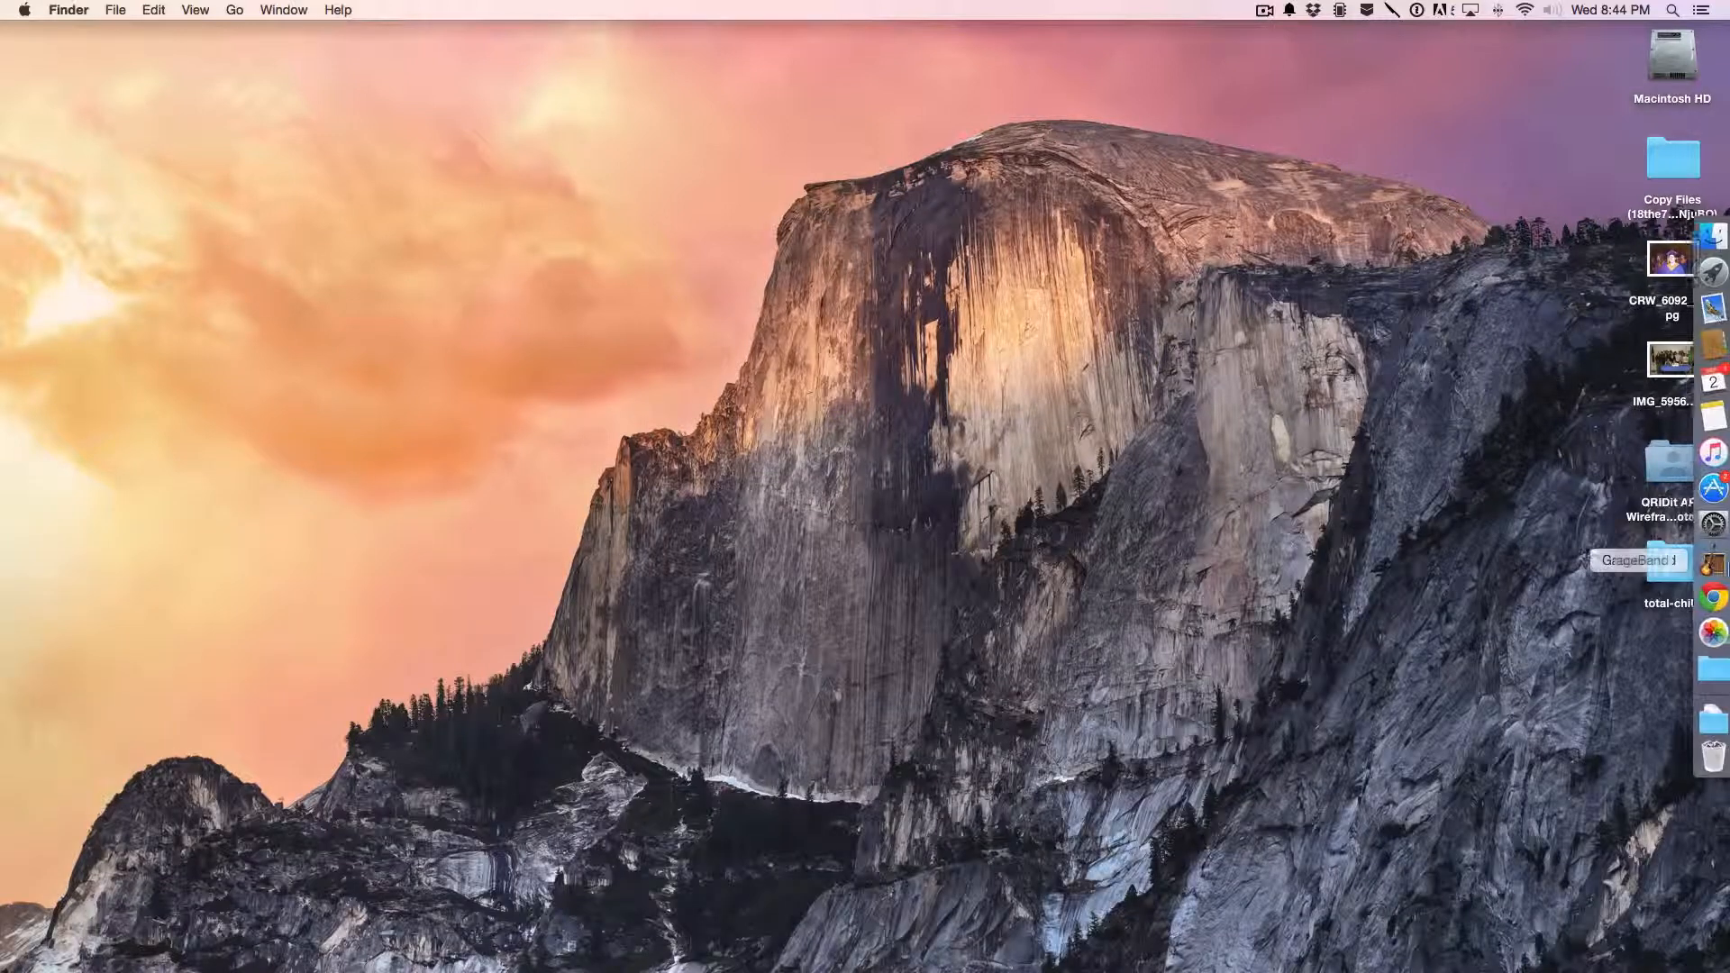
click(1707, 597)
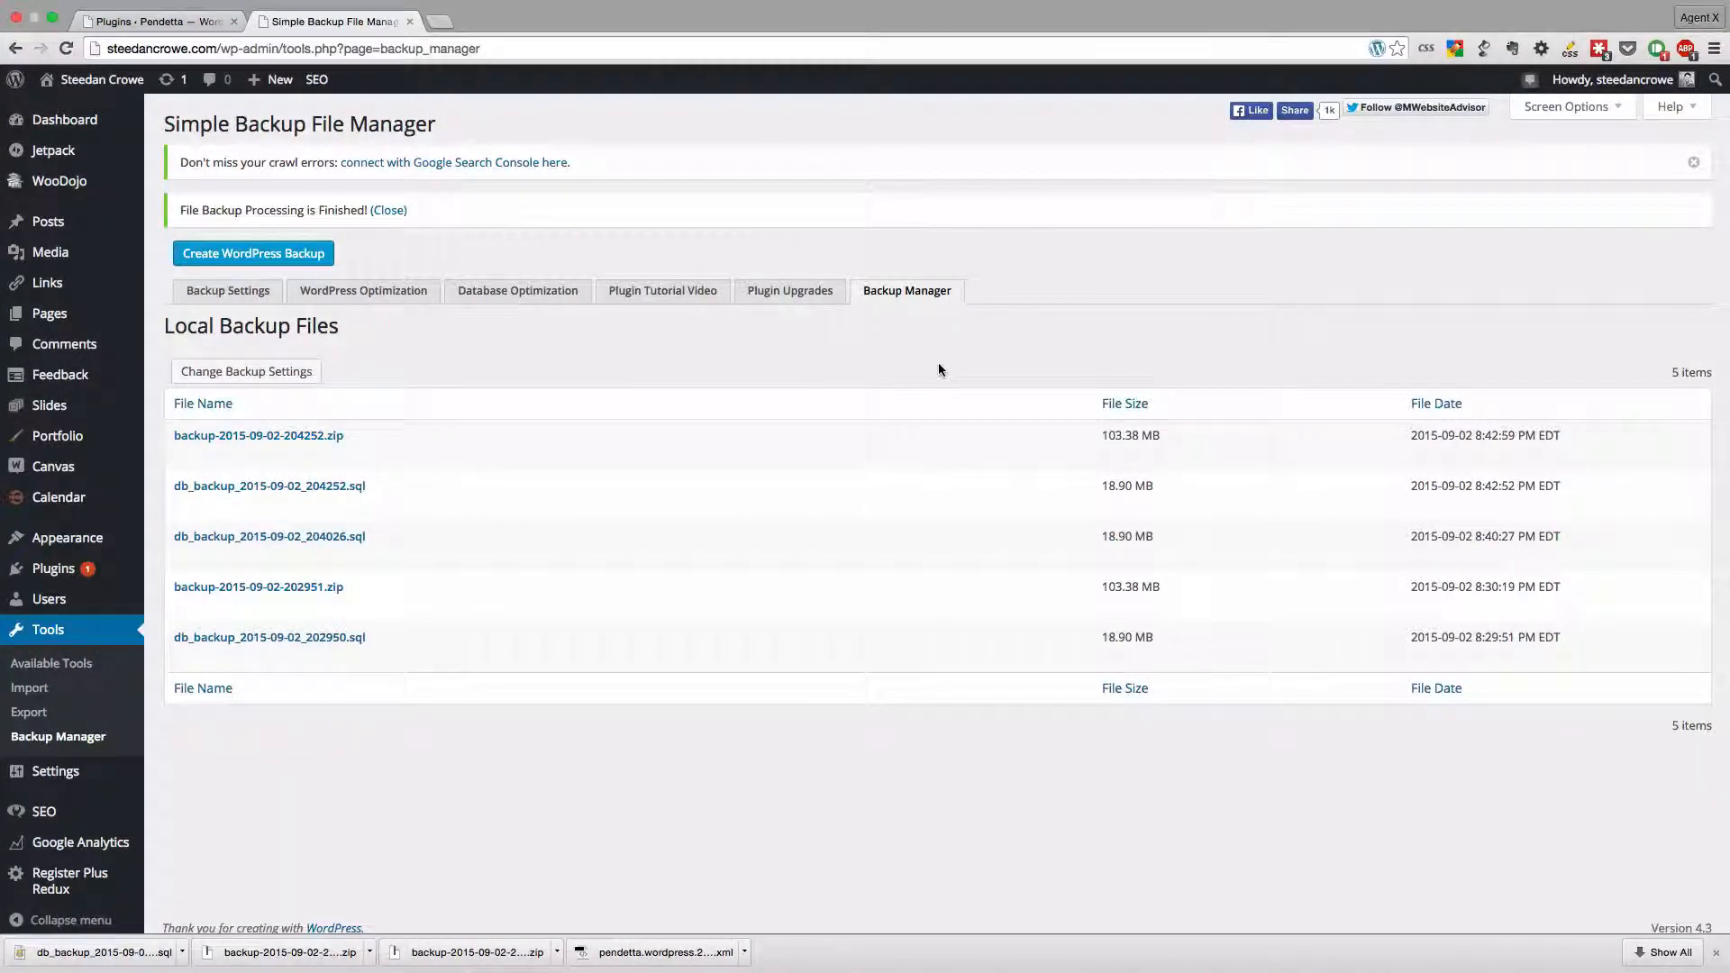